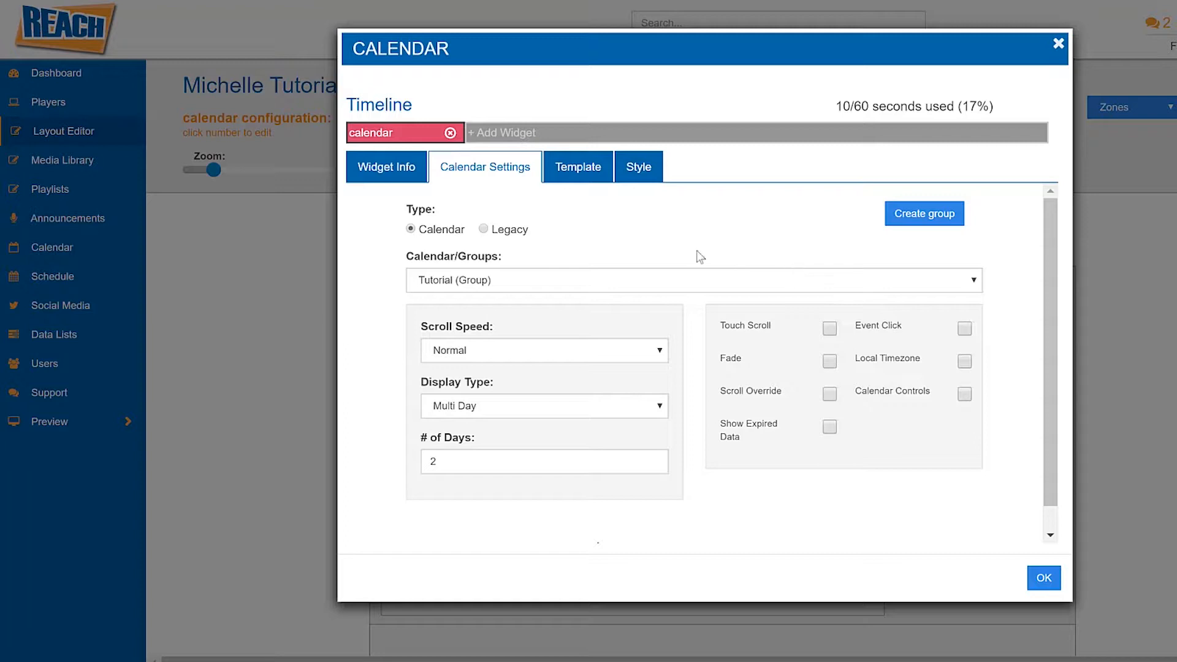
Review the widgets available for the zone and the selectable calendars and groups, keeping Tutorial (Group), and accept the calendar widget's settings.
left_click(492, 138)
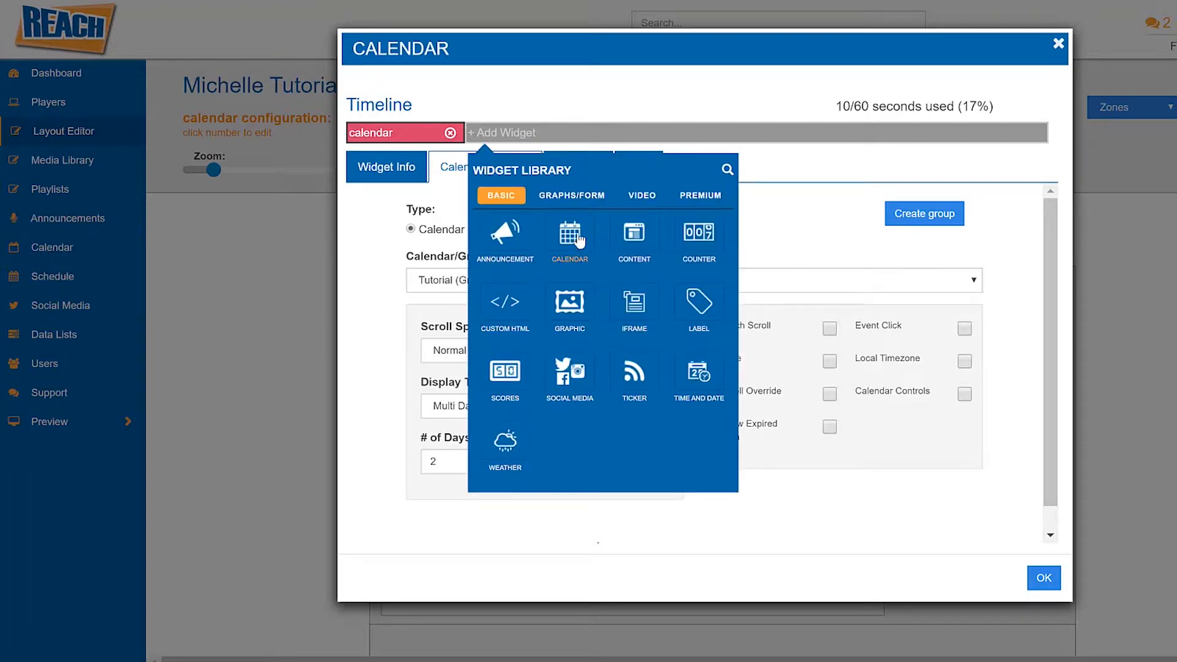
left_click(763, 228)
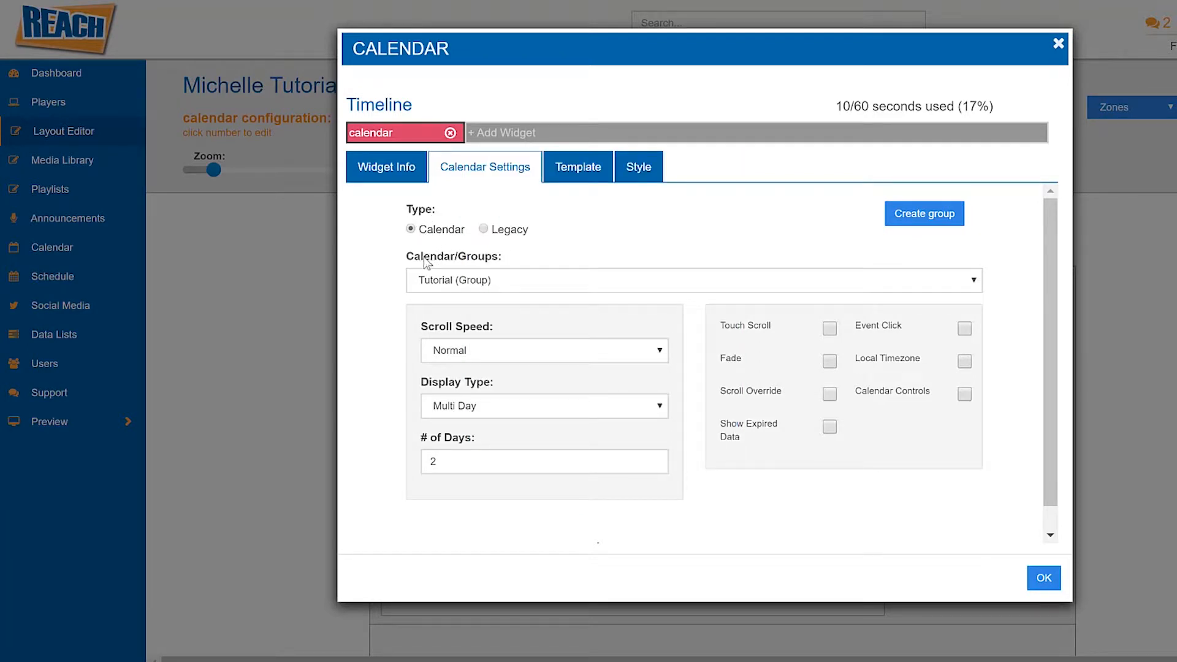
left_click(528, 280)
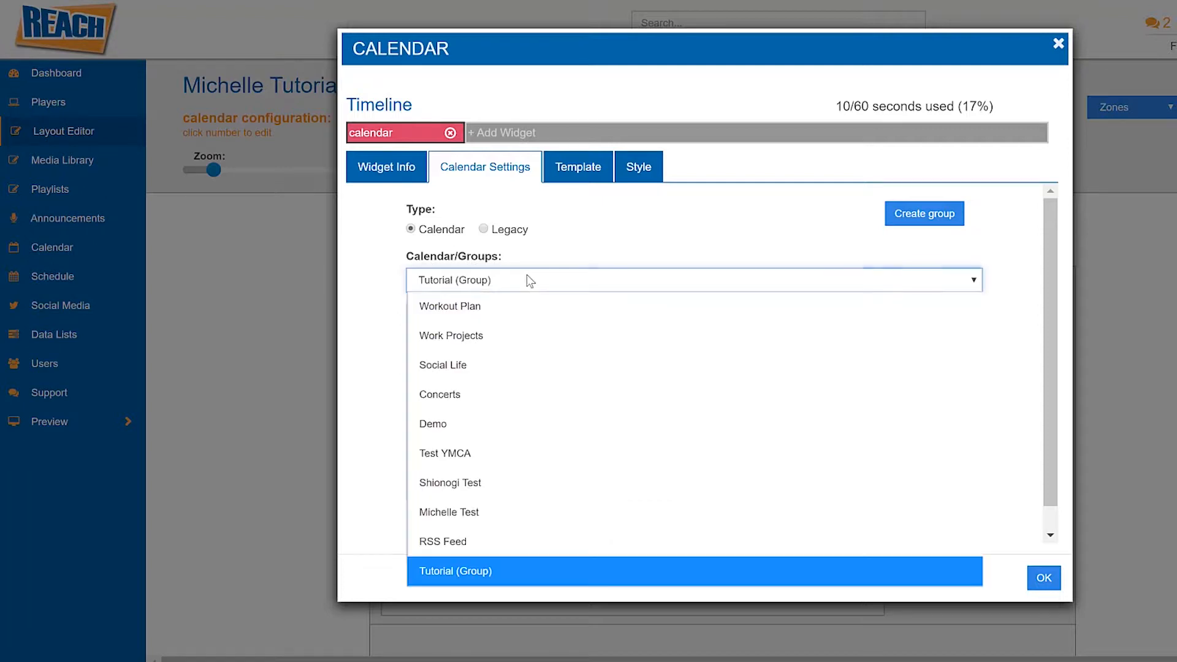
left_click(631, 237)
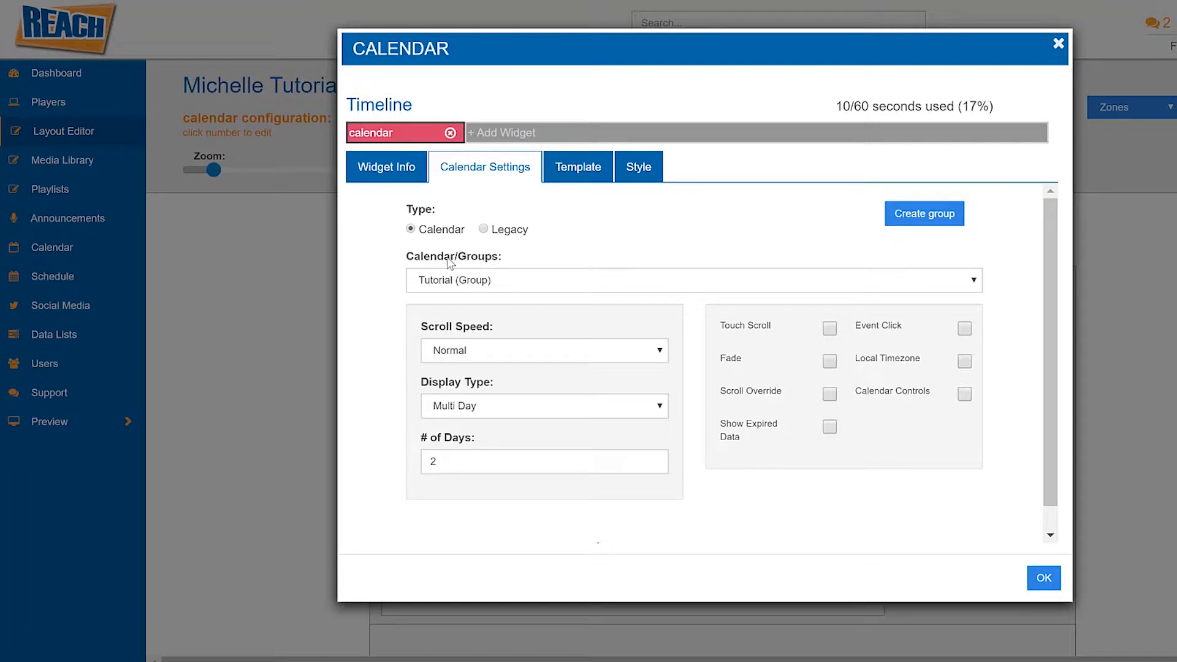
left_click(1044, 578)
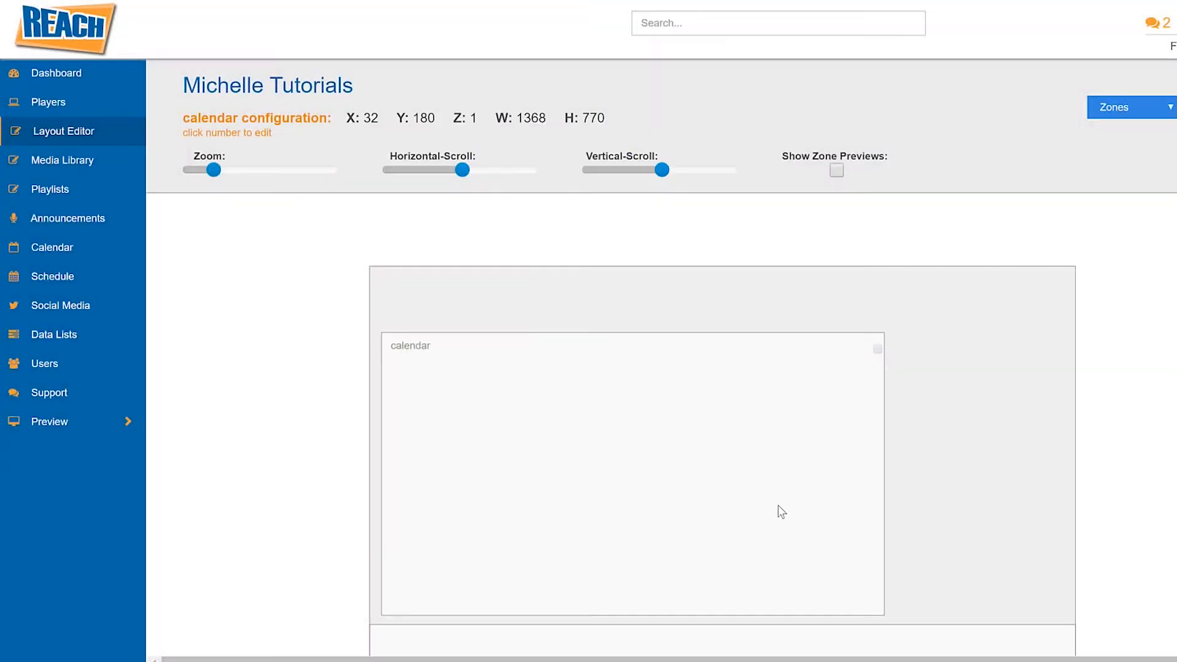
Show the events of the Tutorial calendar group on the Calendar page.
left_click(76, 248)
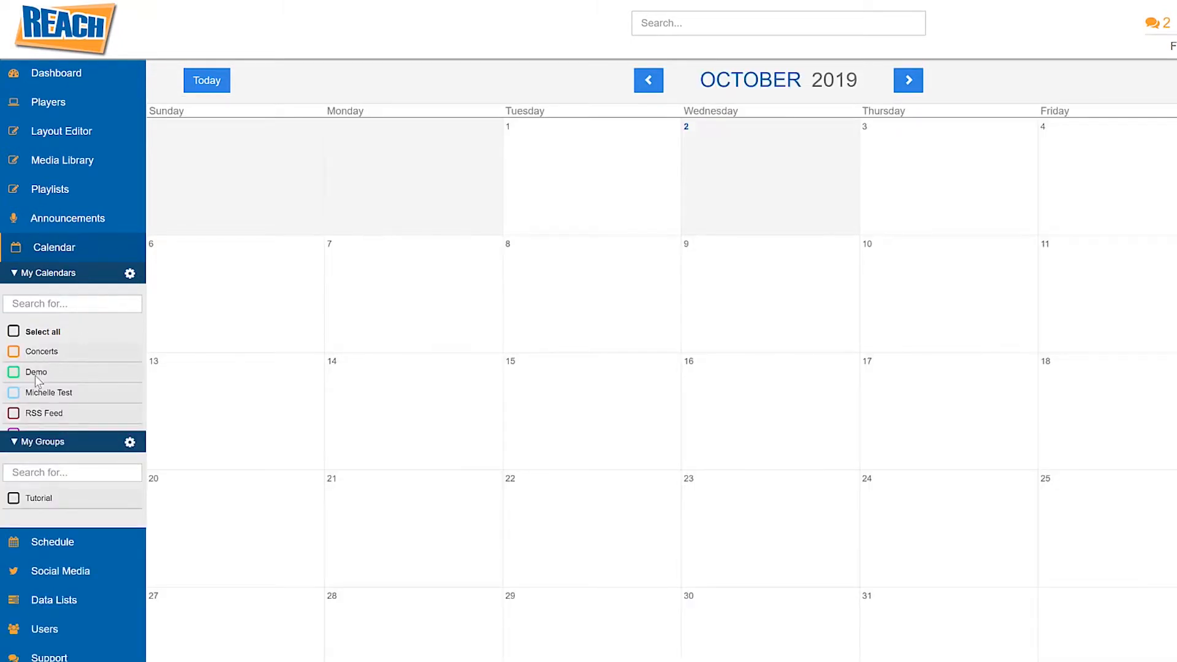
scroll(72, 389, "down", 3)
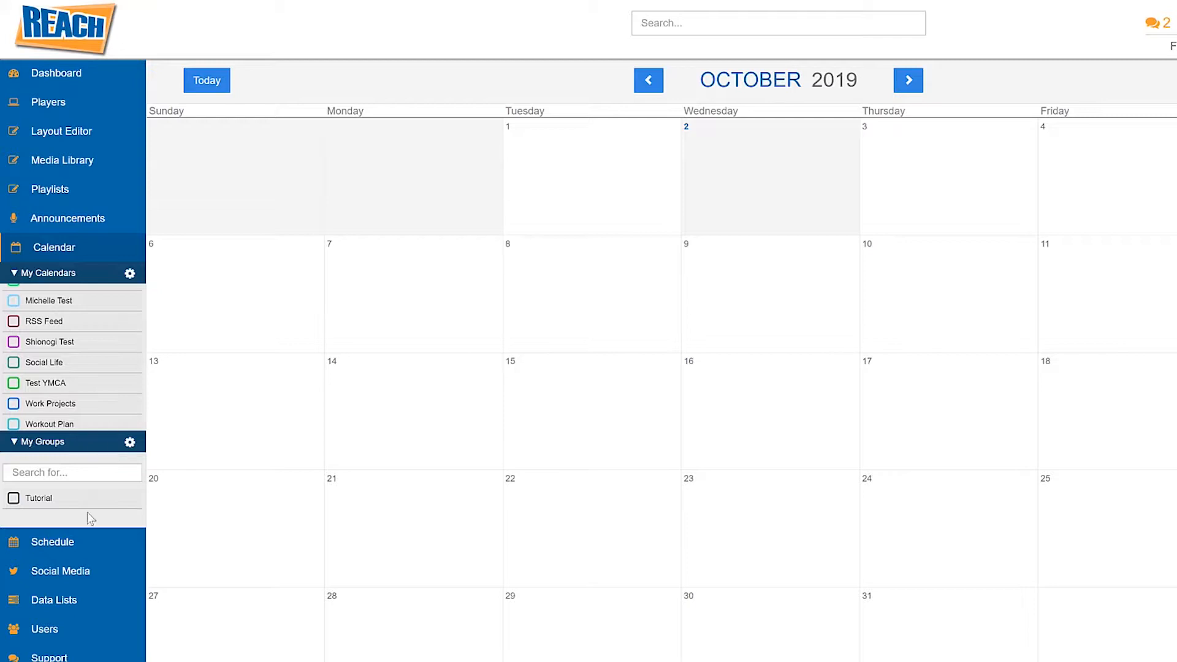
left_click(13, 498)
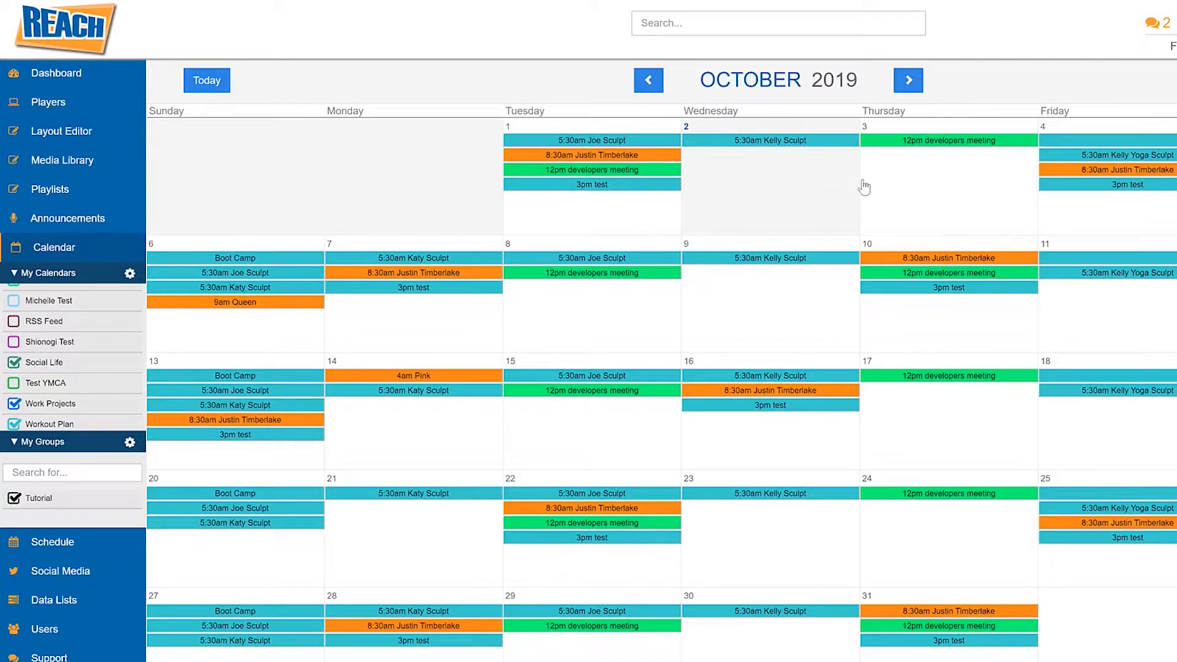
Open the tutorials layout in the Layout Editor and bring up the Calendar Settings of its calendar widget.
left_click(46, 135)
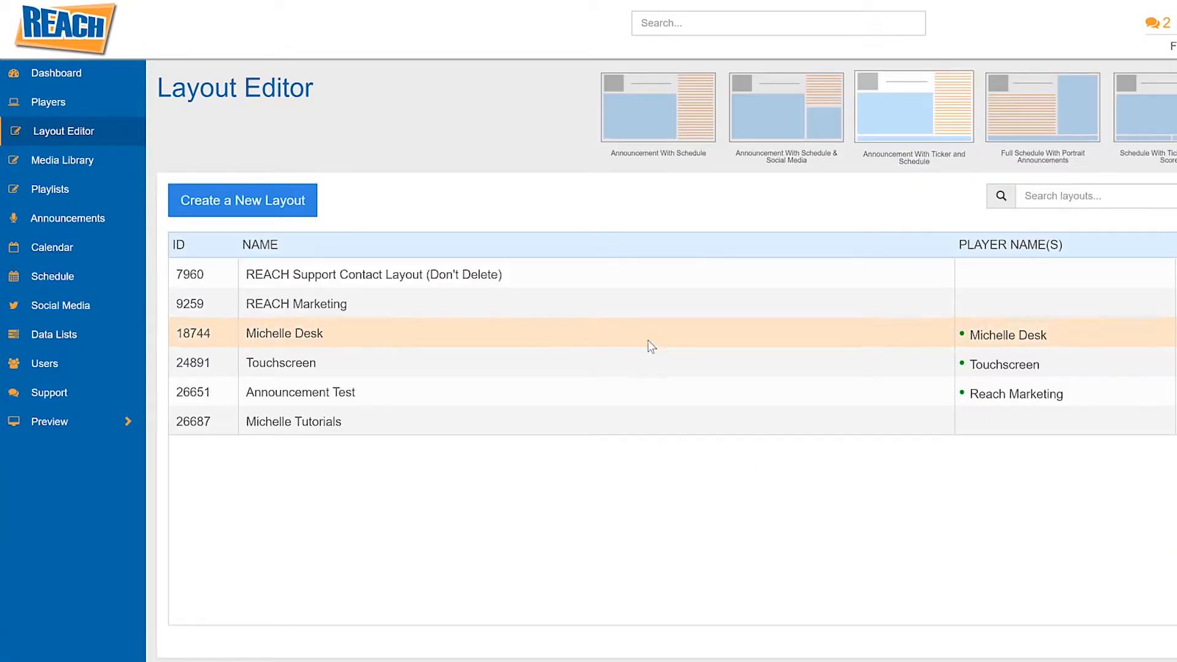
left_click(615, 423)
double_click(620, 415)
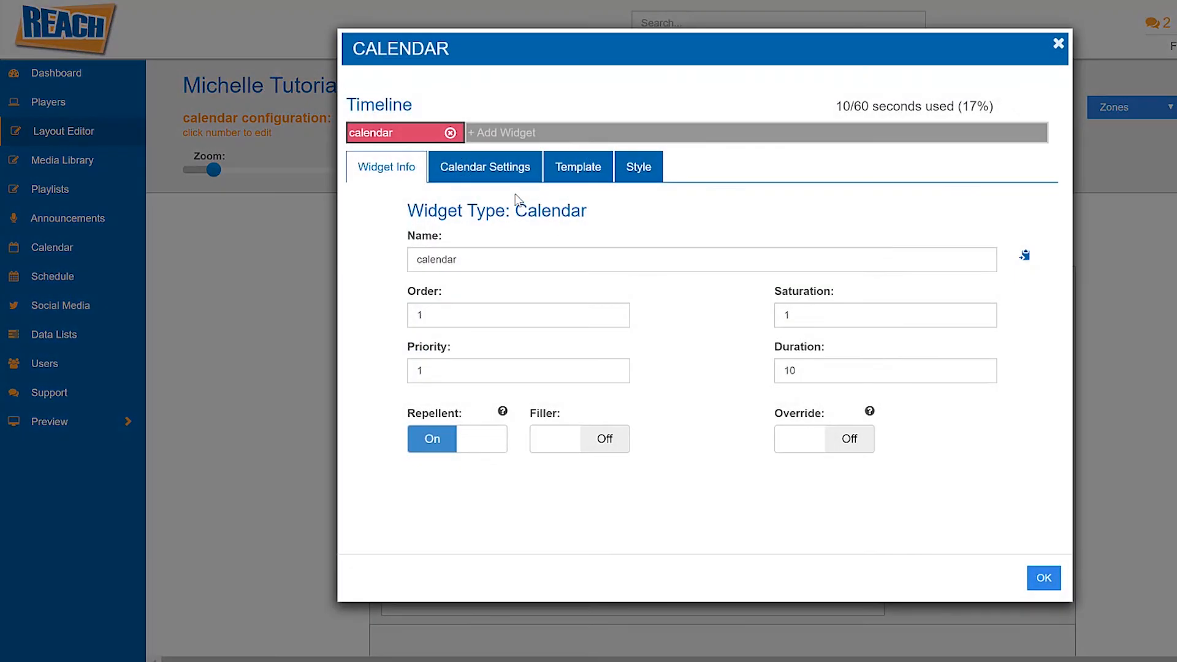
left_click(511, 178)
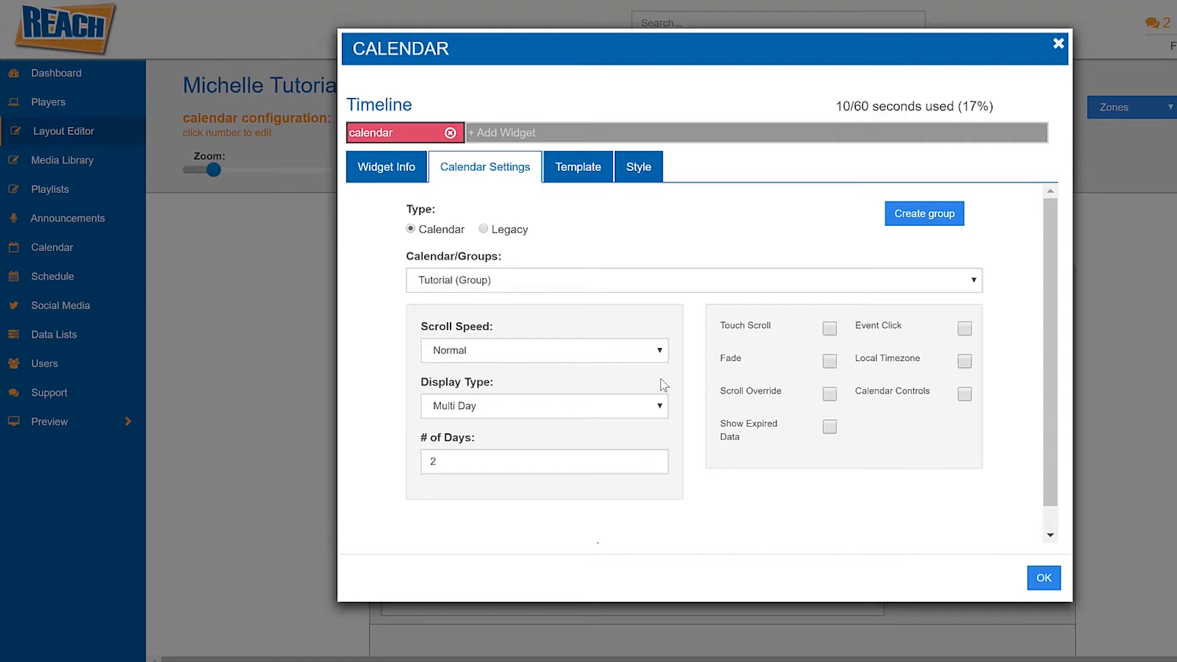
Set the calendar widget's scroll speed to Normal and its display type to Classic, and save the settings.
left_click(590, 352)
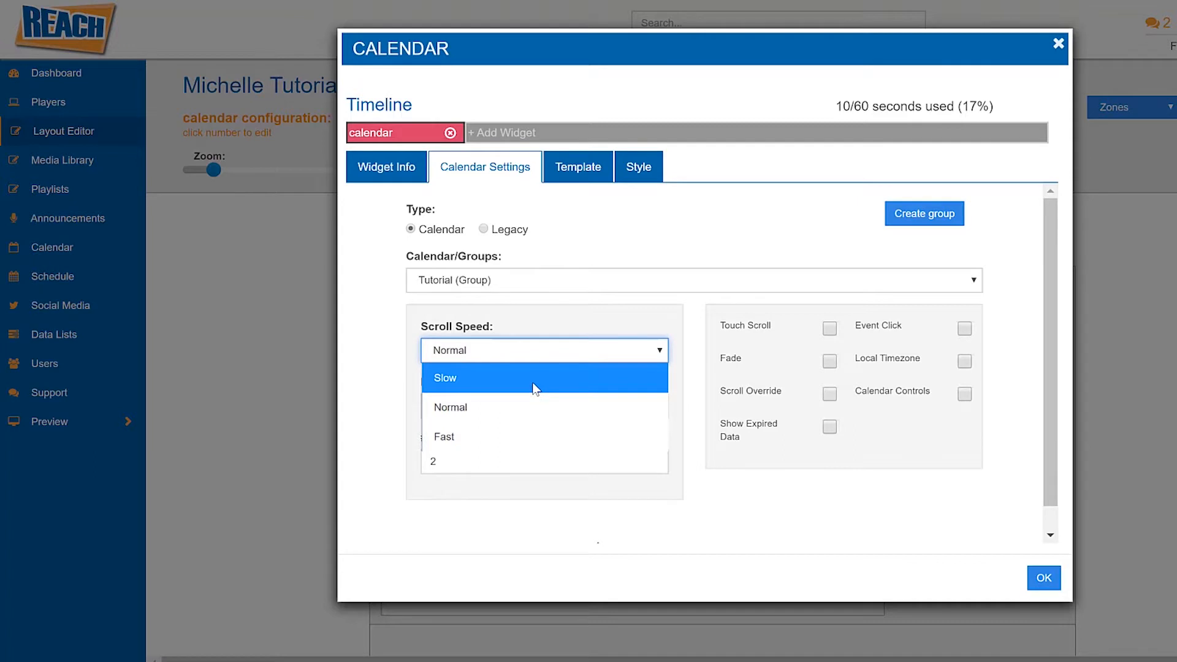
left_click(519, 412)
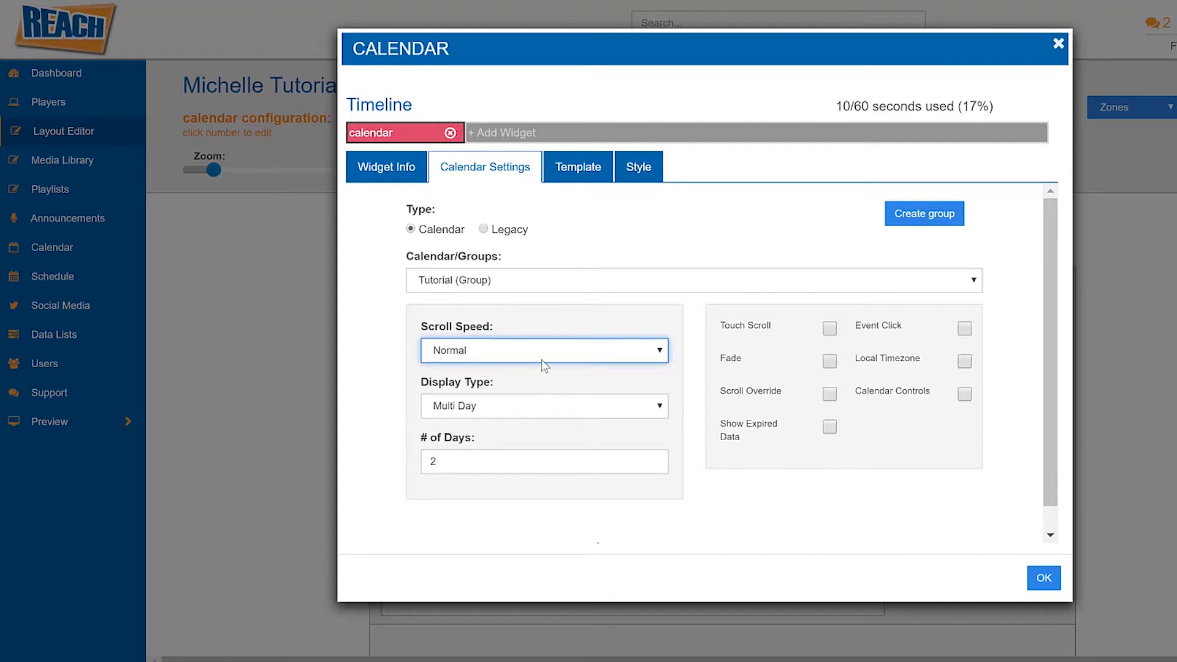
left_click(553, 406)
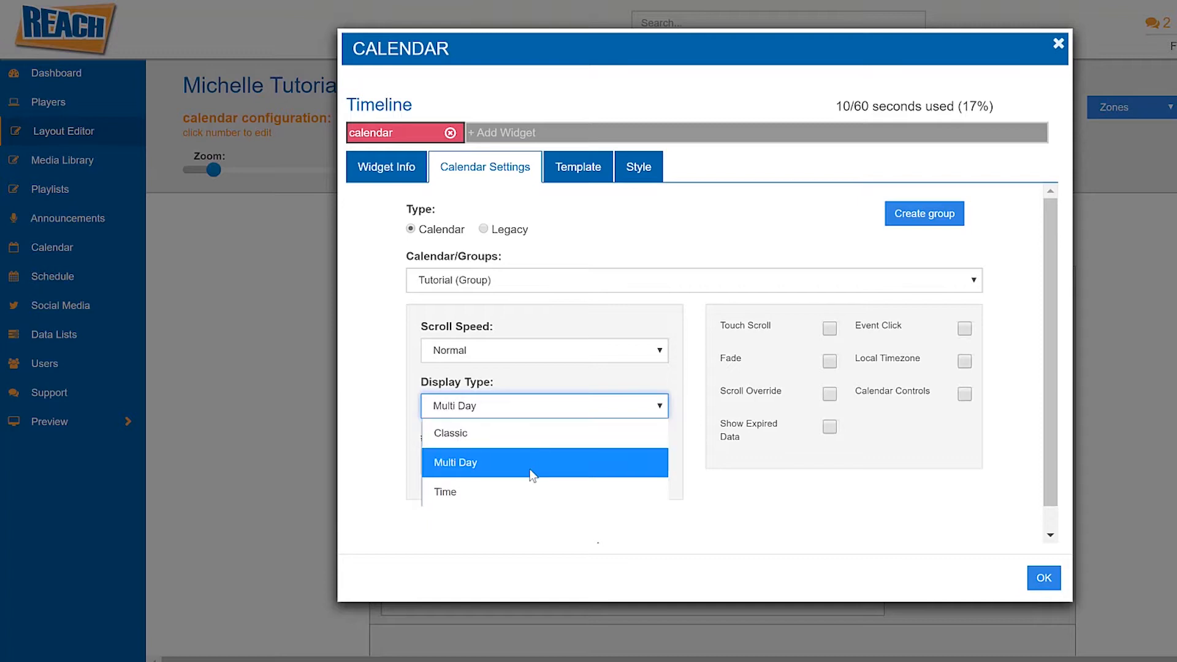
left_click(495, 443)
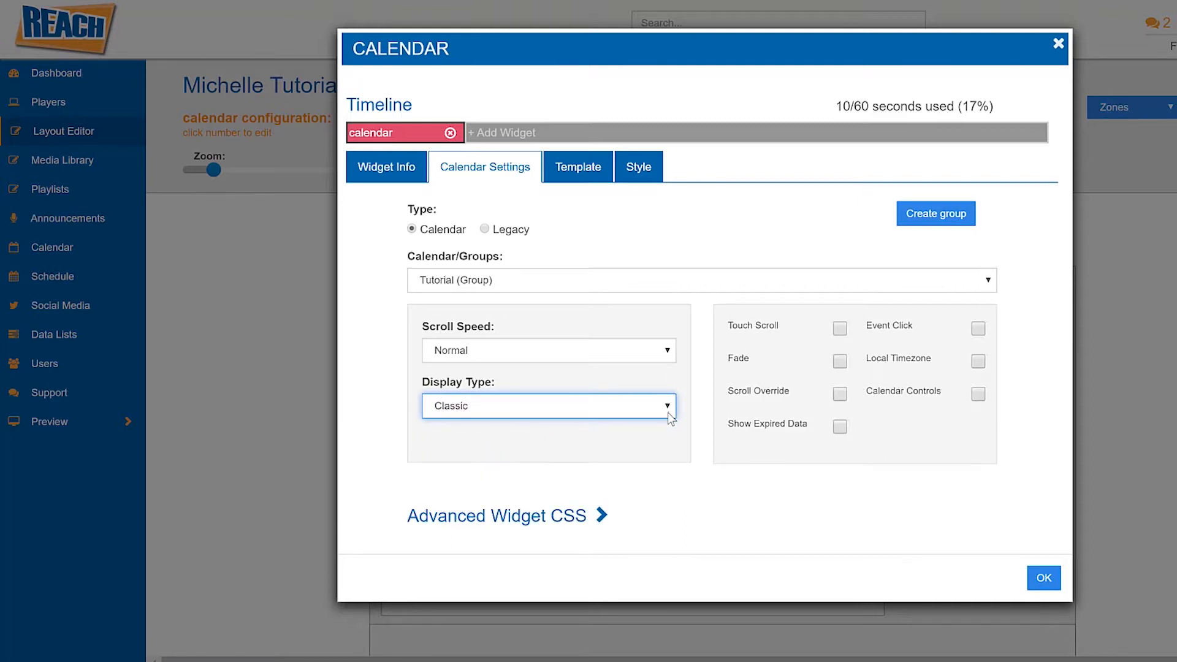
left_click(1046, 584)
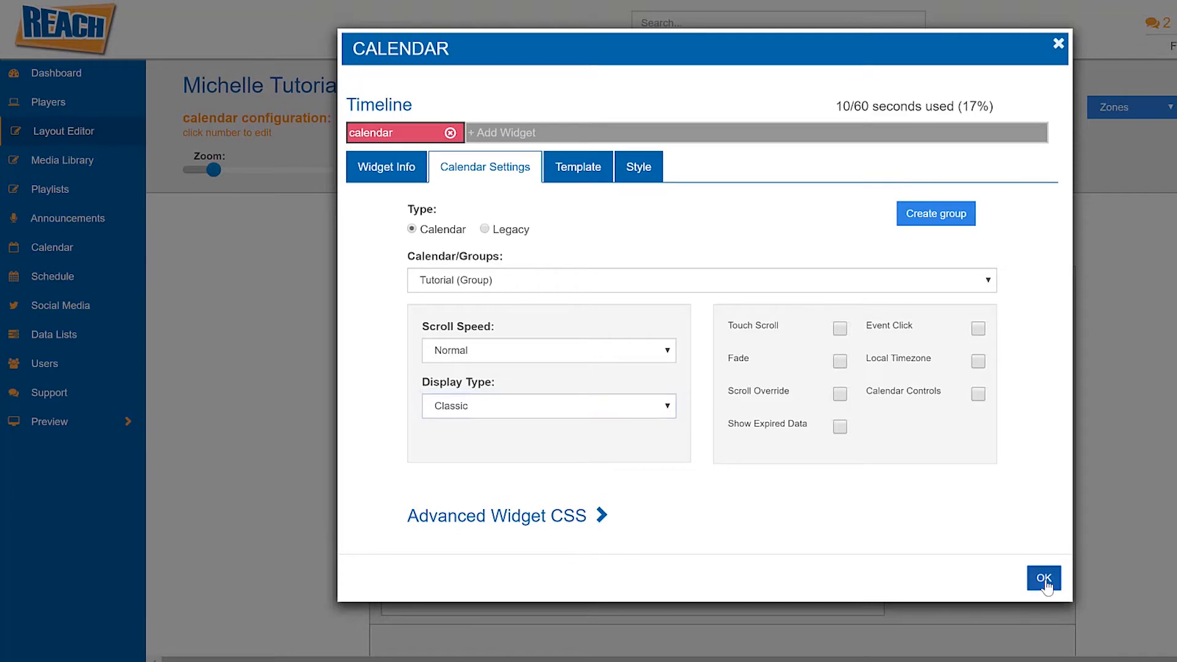
Look over the group's events on the Calendar page and reopen the layout's calendar widget settings.
left_click(81, 258)
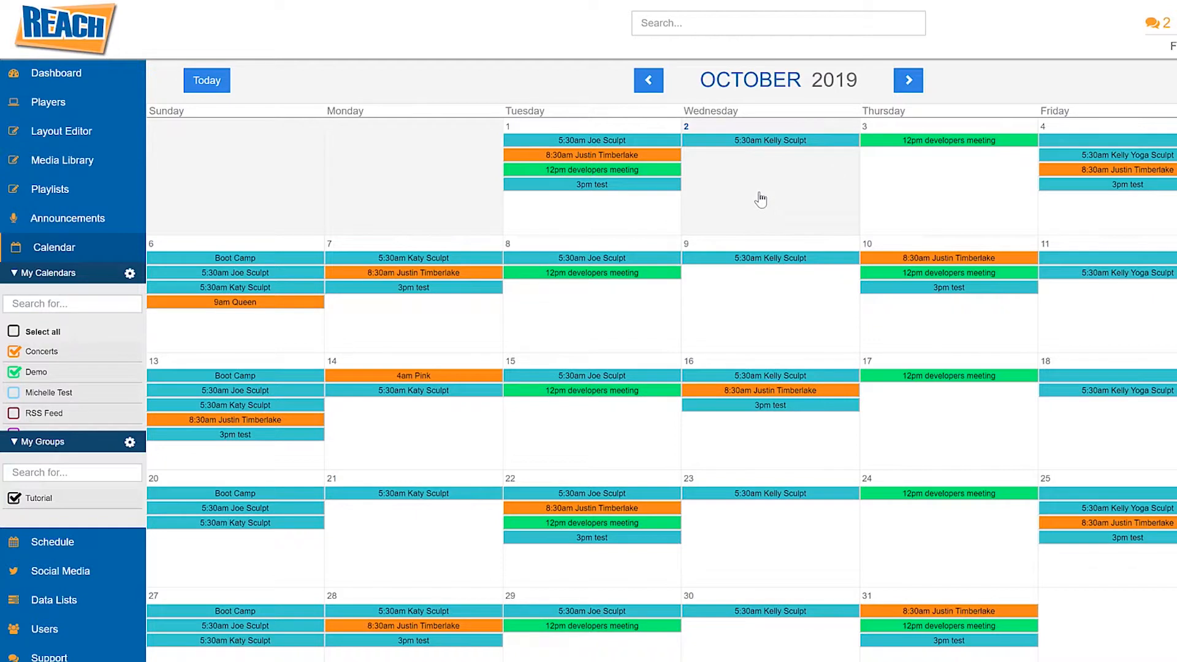
left_click(67, 134)
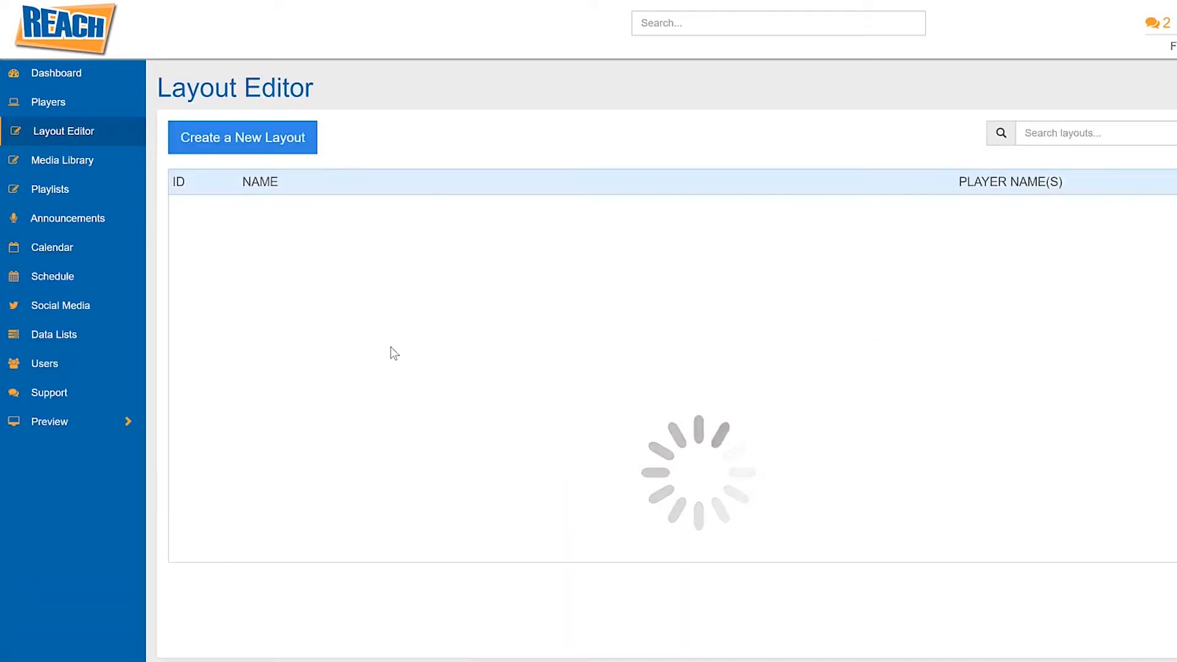
left_click(774, 422)
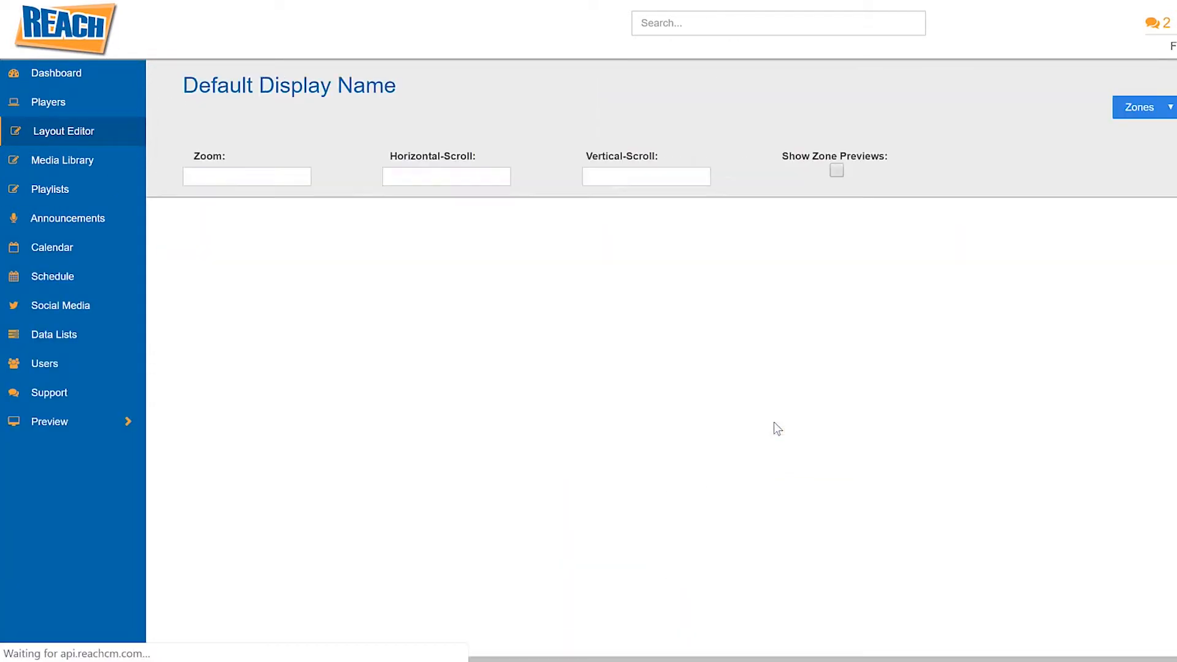
double_click(775, 428)
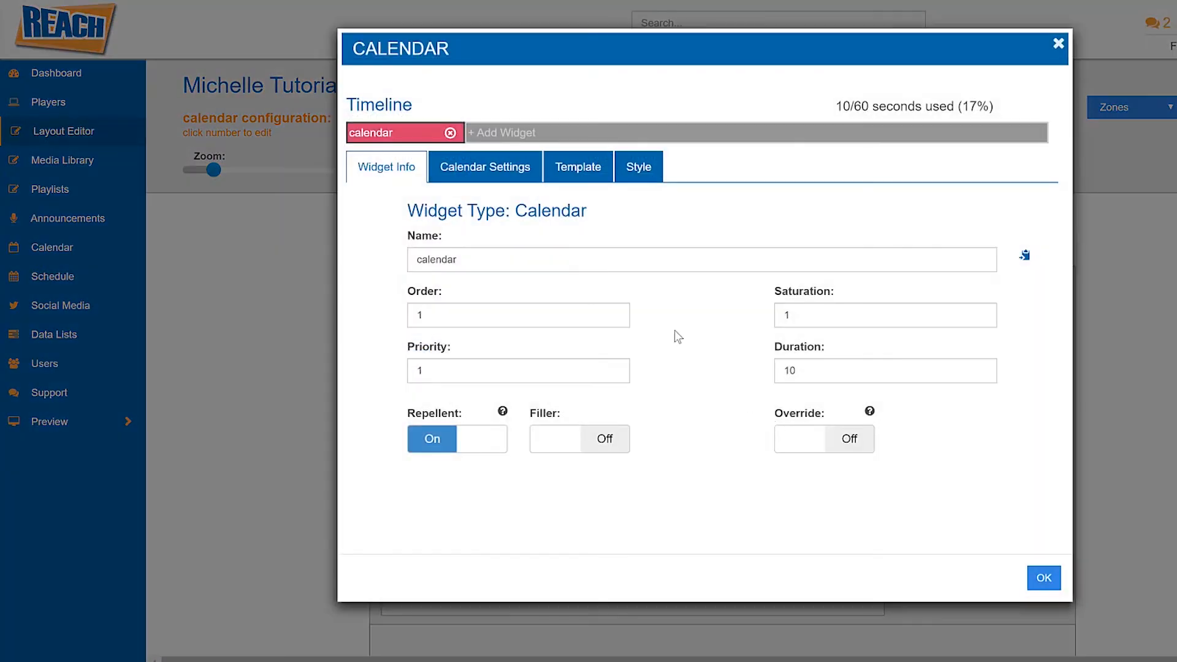
left_click(485, 167)
Set the calendar widget's display type to Multi Day with 7 days.
left_click(506, 403)
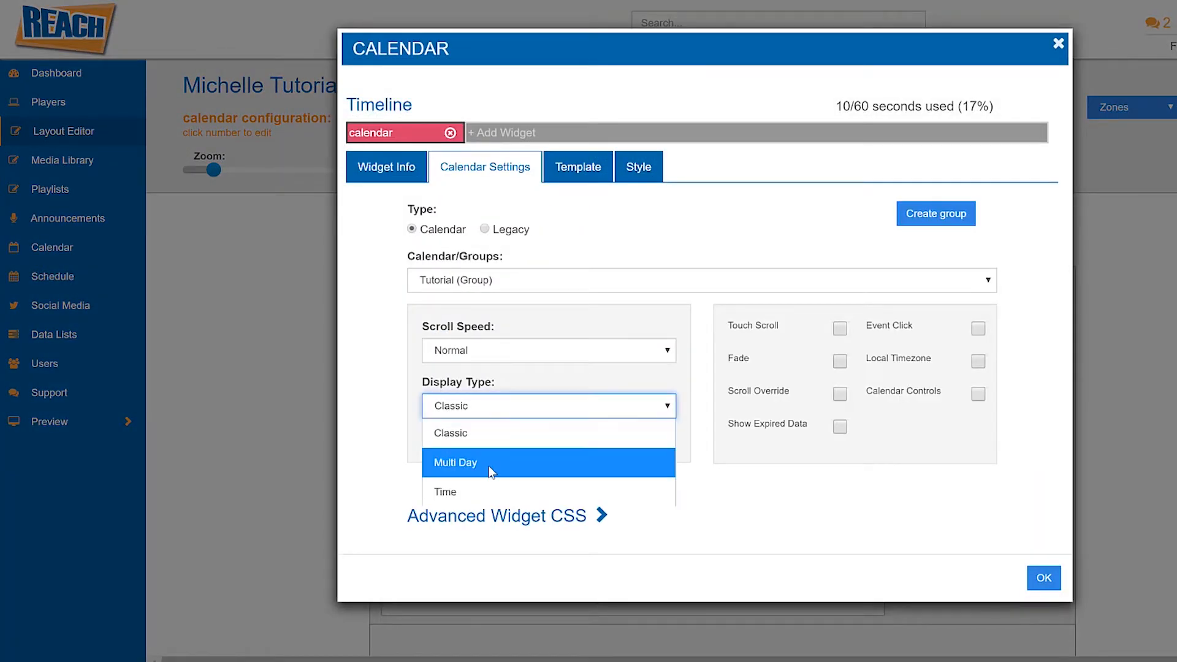
left_click(489, 467)
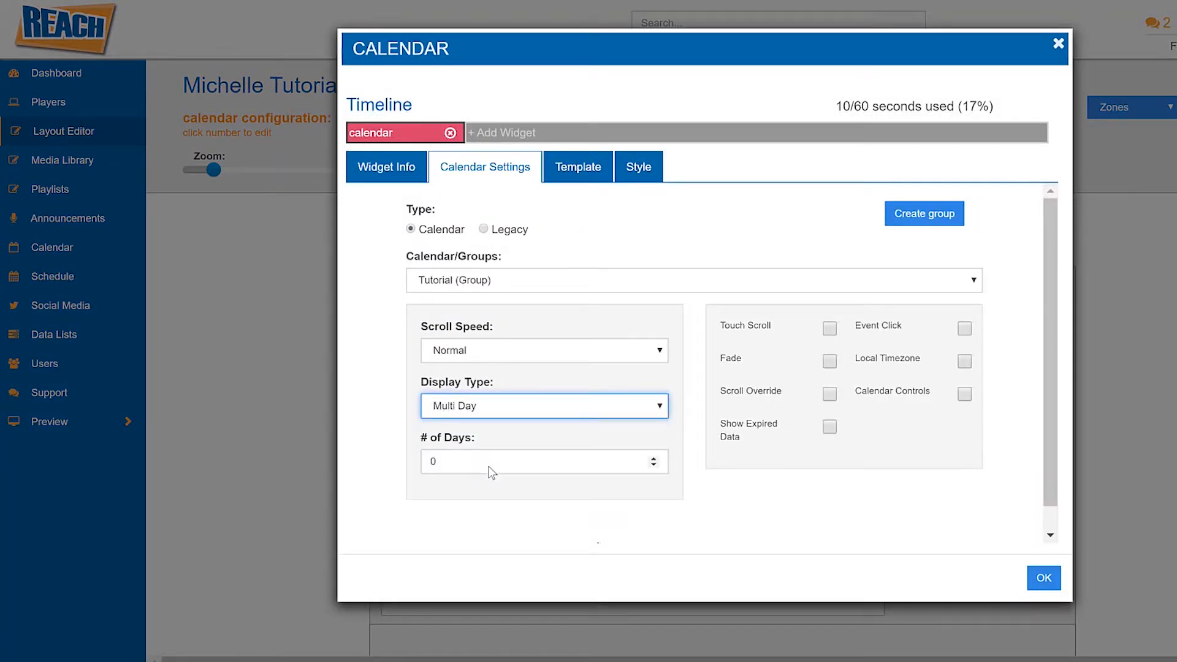
double_click(446, 460)
type("7")
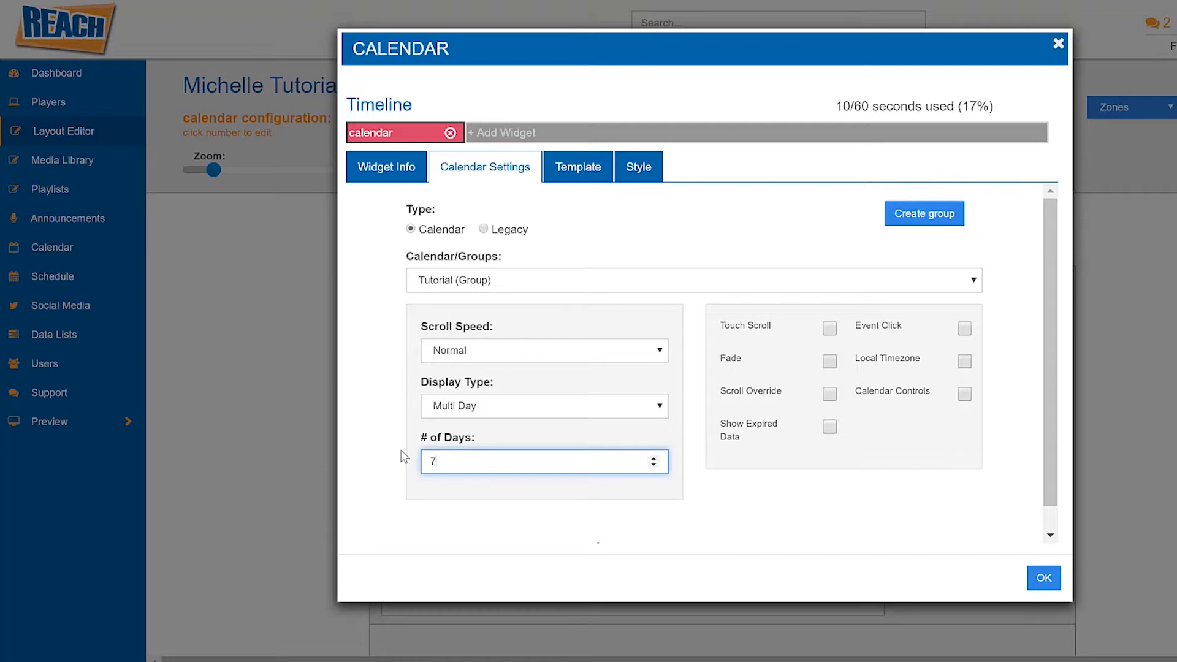
Switch the calendar widget's display type to Time.
left_click(512, 407)
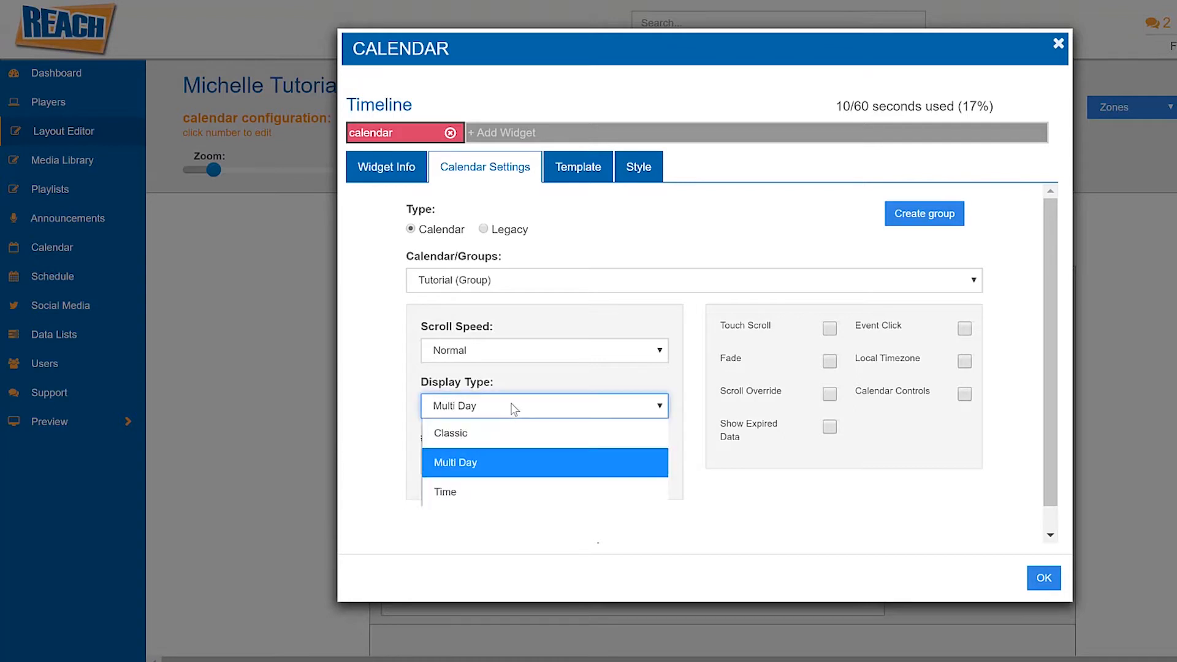
left_click(490, 487)
left_click(454, 449)
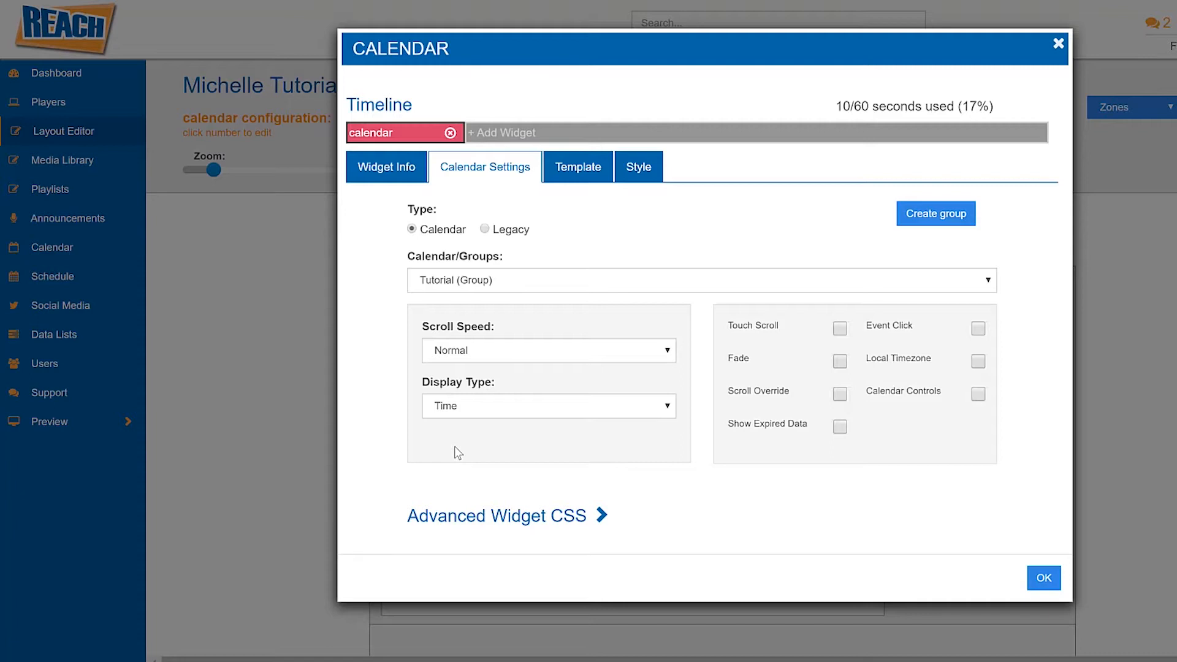
Set the calendar widget's display type to Multi Day with 5 days.
left_click(494, 409)
left_click(473, 463)
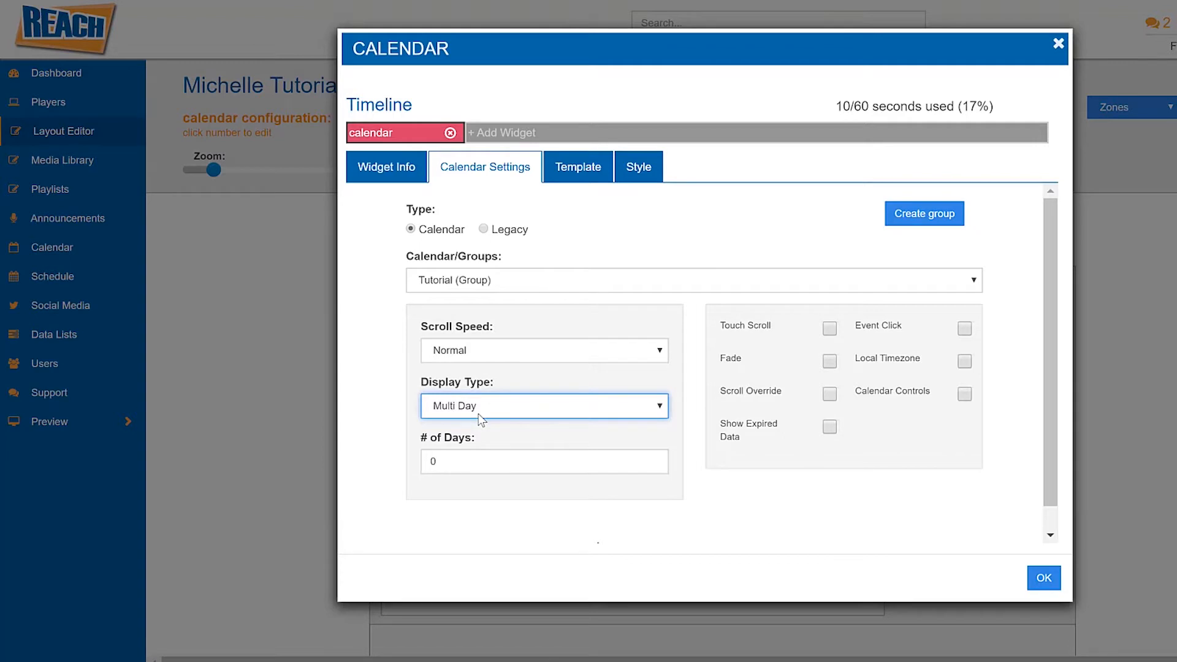
left_click(447, 470)
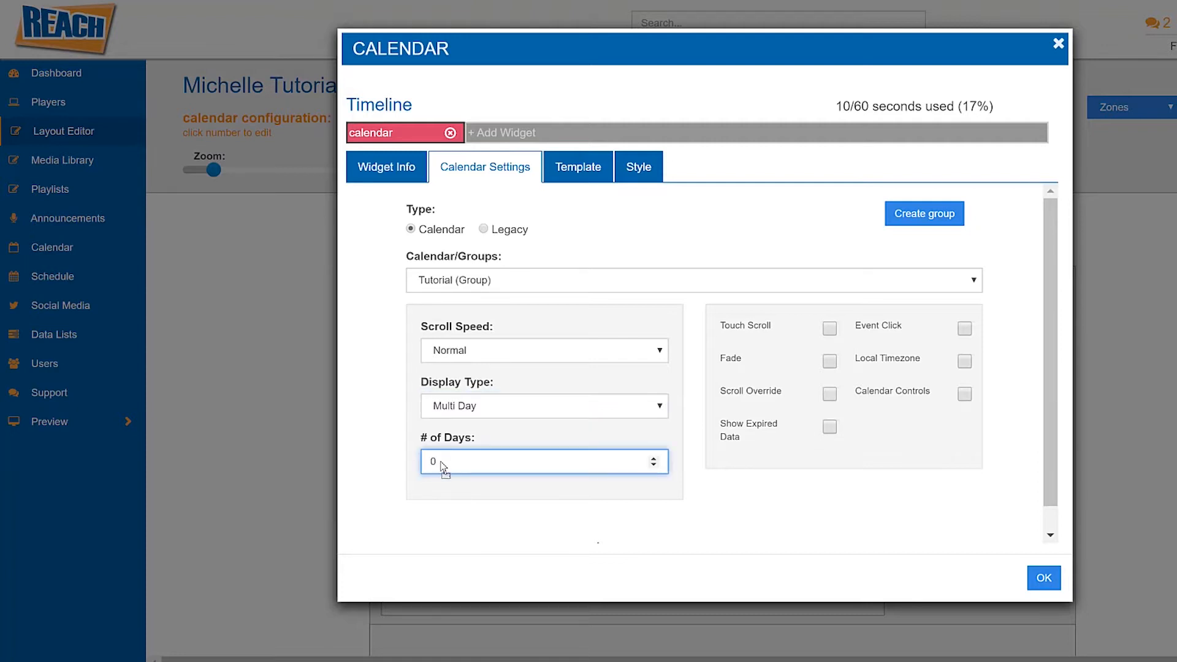
key("BackSpace")
type("5")
Expand the Advanced Widget CSS section, examine its CSS style fields, and collapse it again.
left_click_drag(1050, 279, 1051, 296)
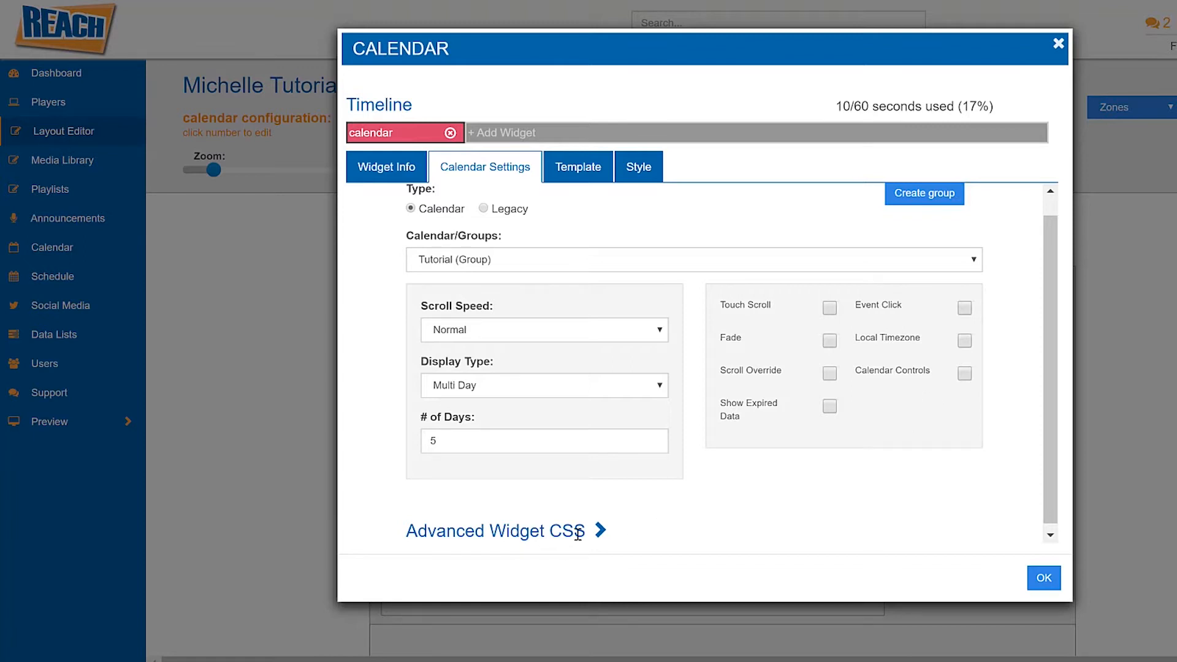
scroll(1057, 402, "down", 1)
left_click(599, 526)
scroll(1048, 368, "down", 1)
scroll(1050, 391, "down", 3)
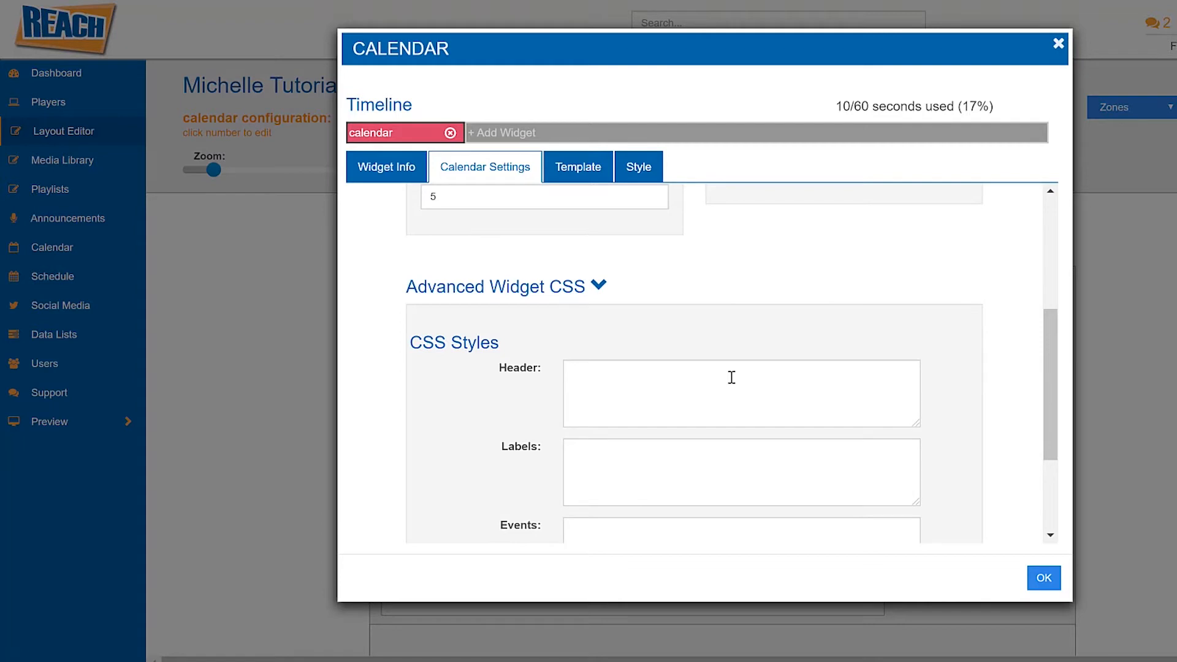
left_click(599, 287)
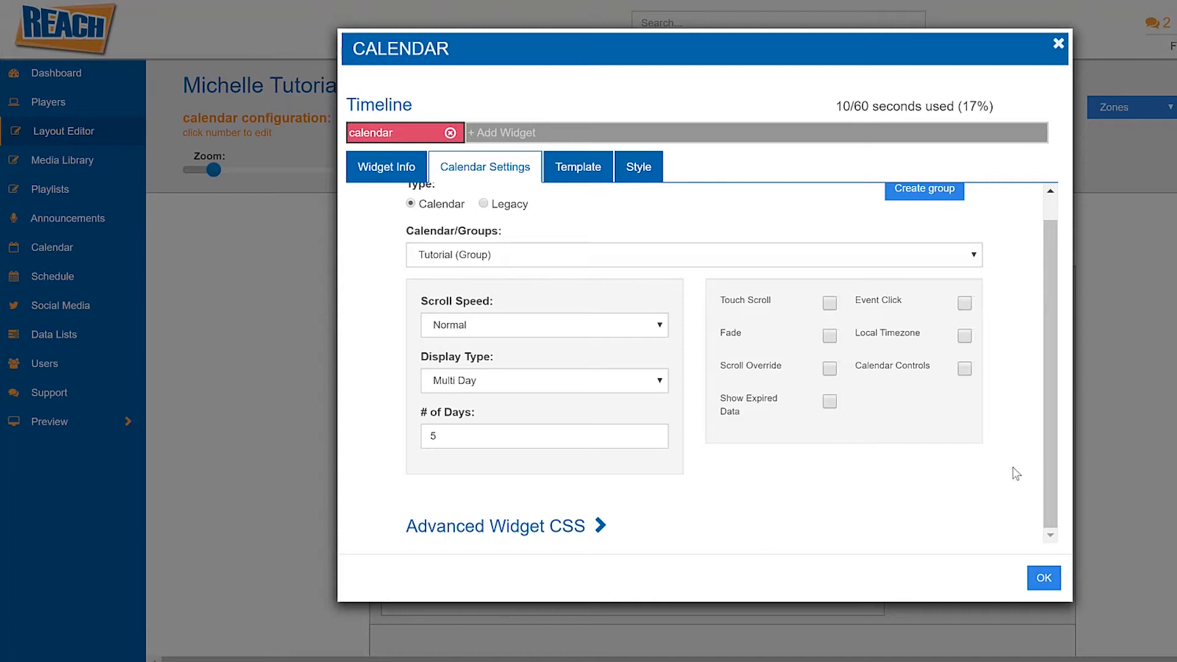
Choose the Stacked Schedule - Multiday template for the calendar widget and check it against the display type in the calendar settings.
left_click(586, 177)
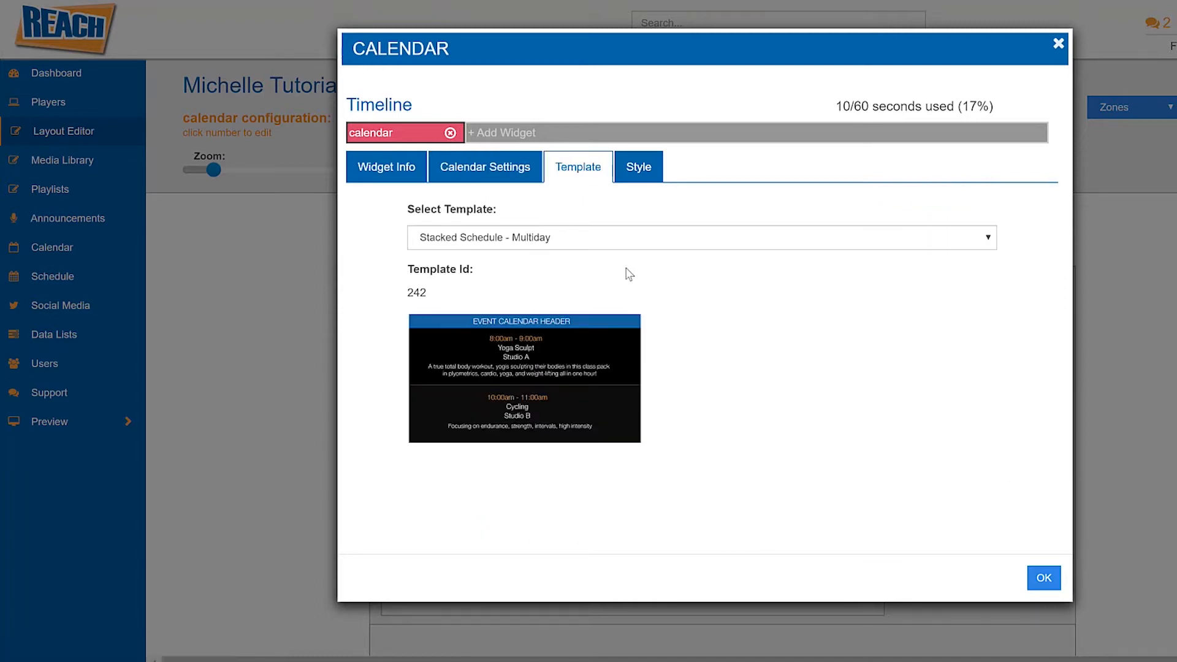
left_click(579, 245)
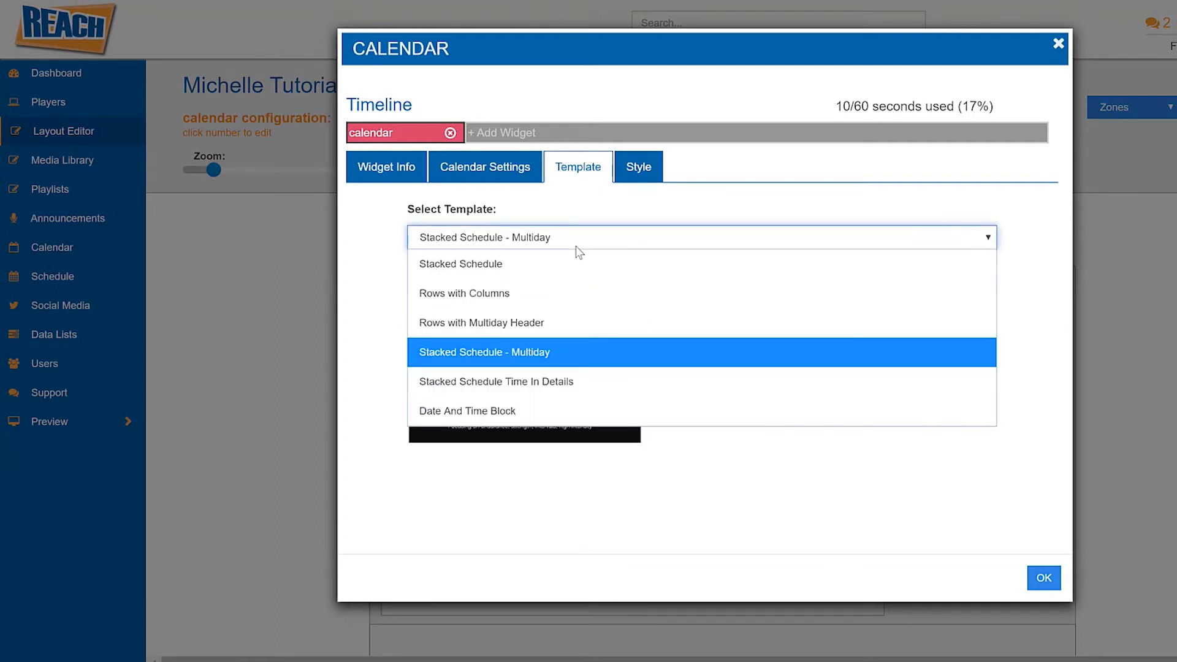
left_click(568, 352)
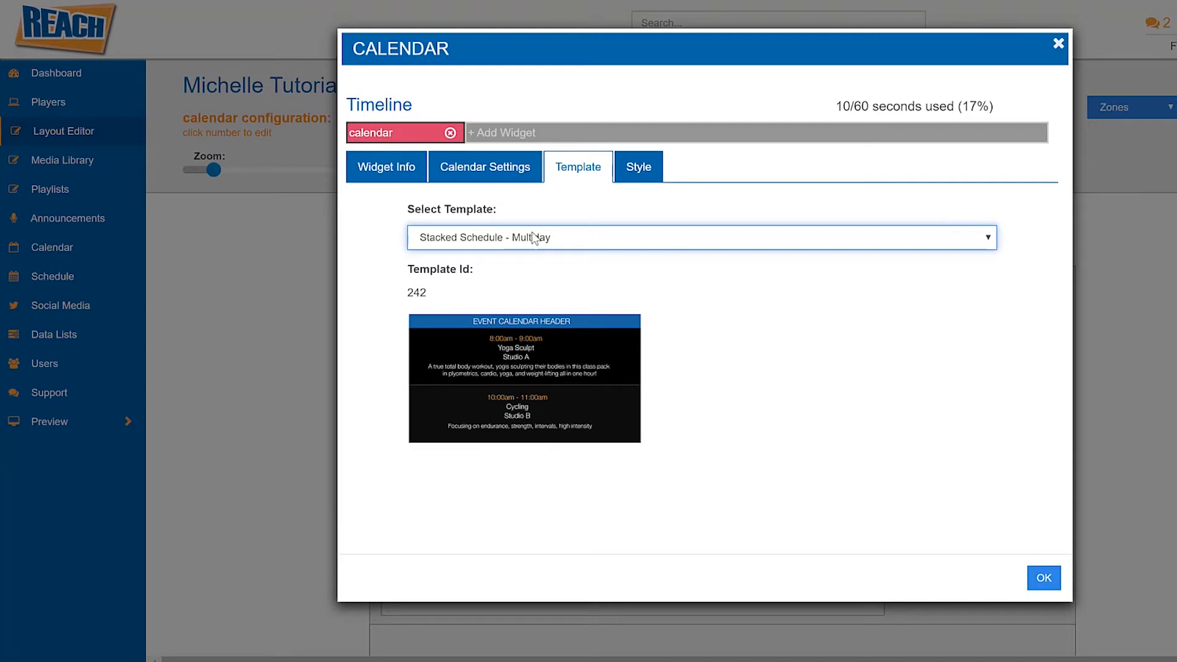
left_click(520, 177)
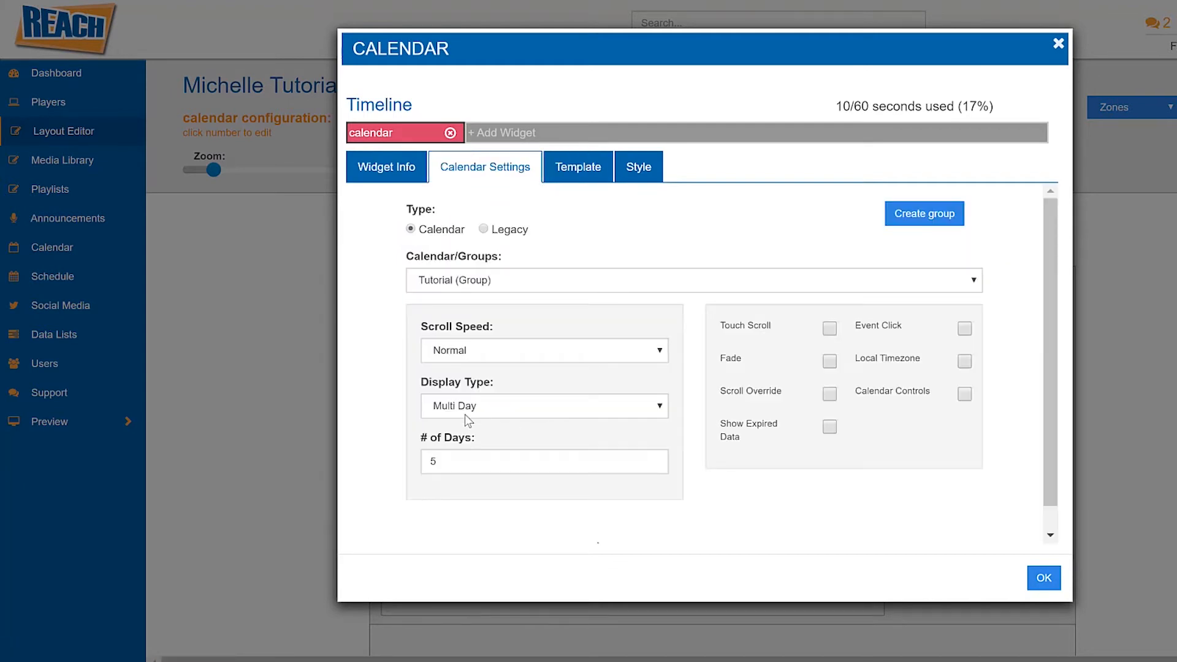
left_click(562, 175)
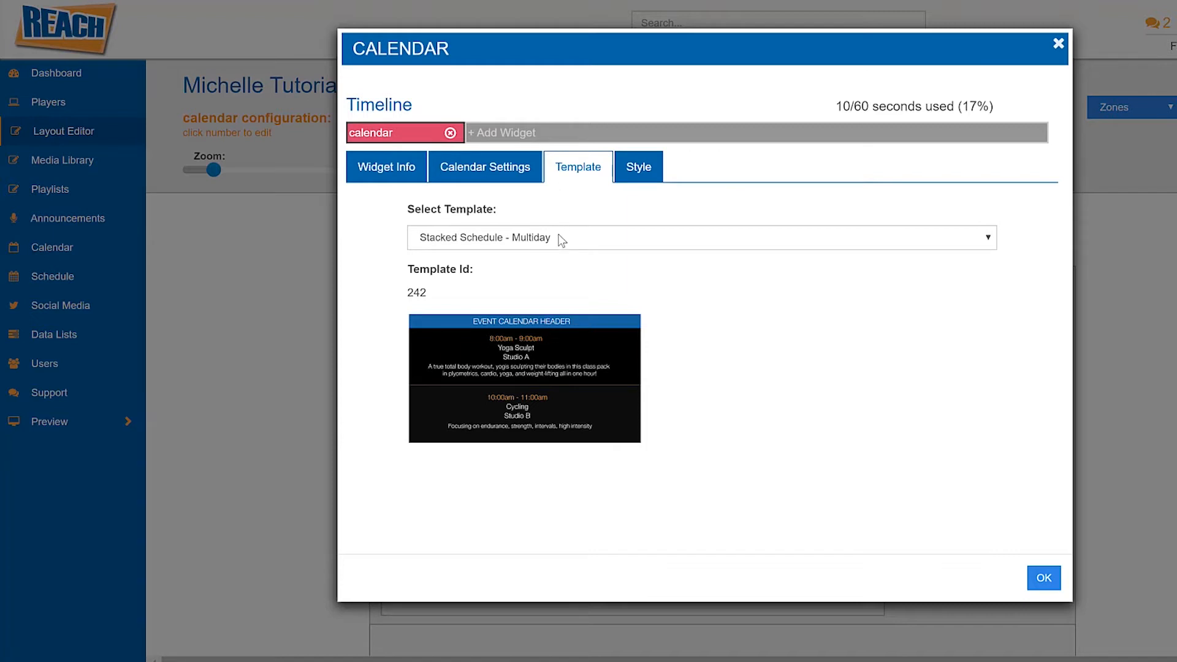
Switch the calendar widget's display type to Classic and choose the Stacked Schedule template.
left_click(498, 172)
left_click(475, 408)
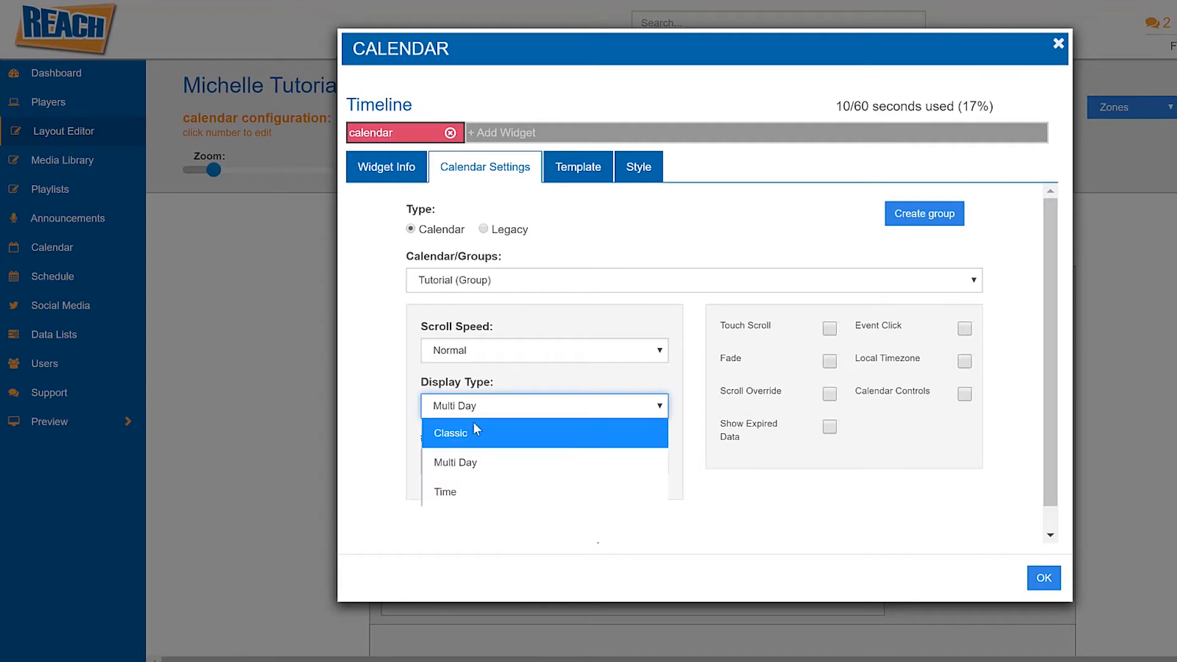
left_click(474, 423)
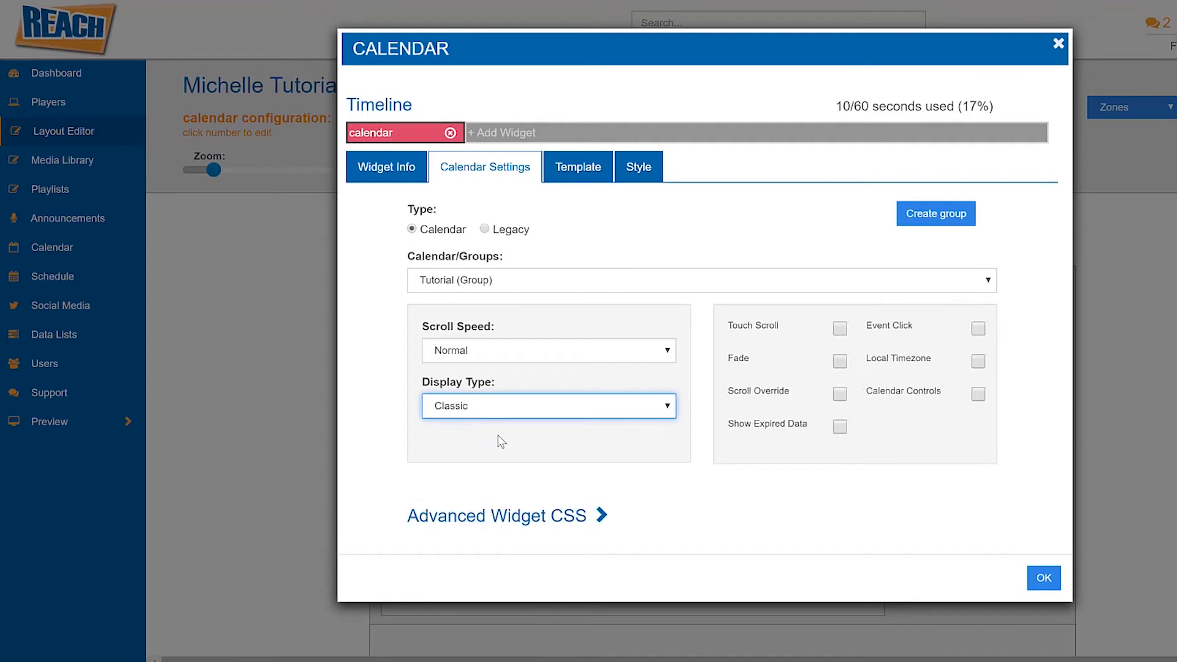
left_click(583, 176)
left_click(559, 244)
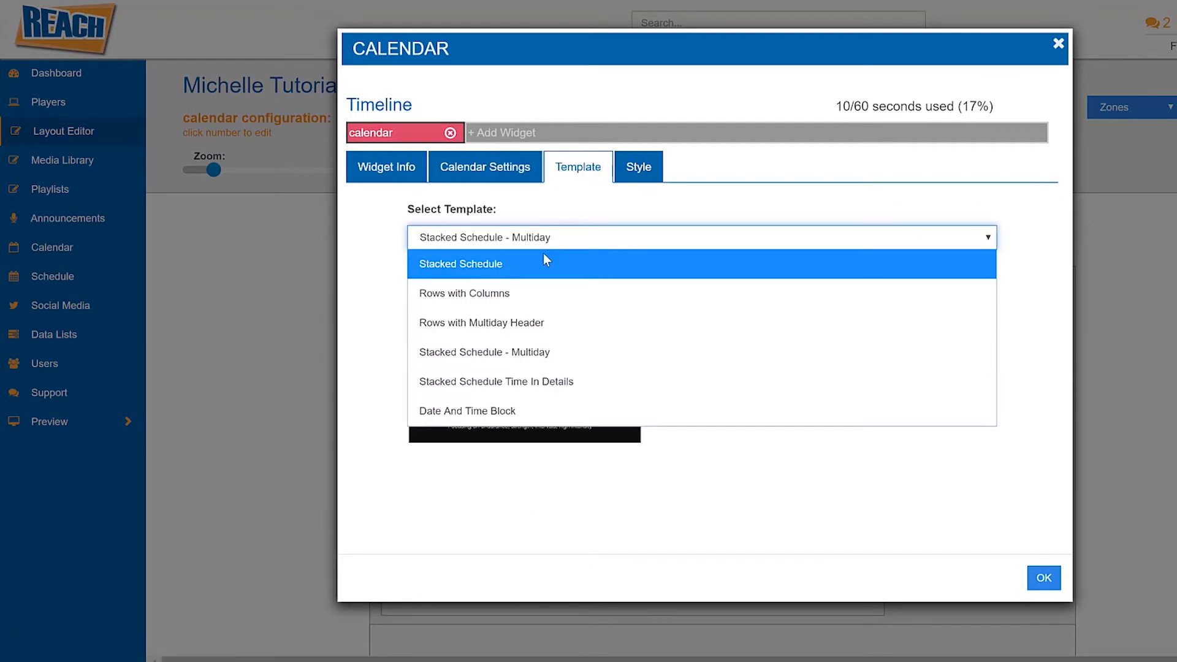
left_click(544, 258)
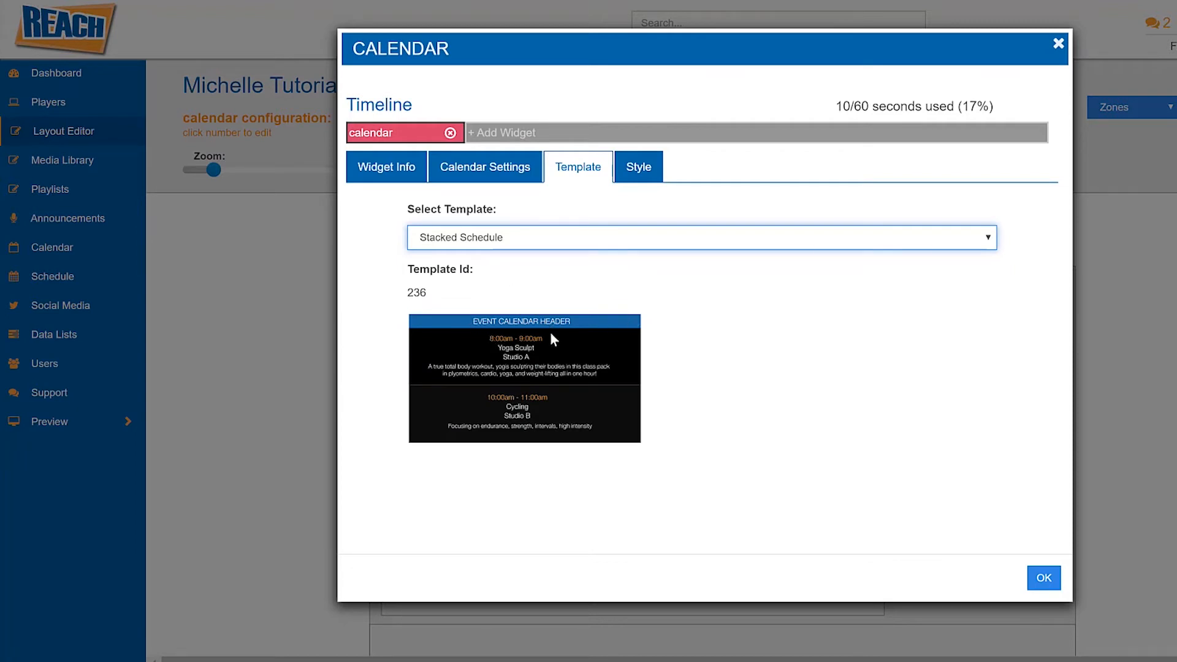
Try the Rows with Columns and Rows with Multiday Header templates for the calendar widget and view their previews.
left_click(542, 241)
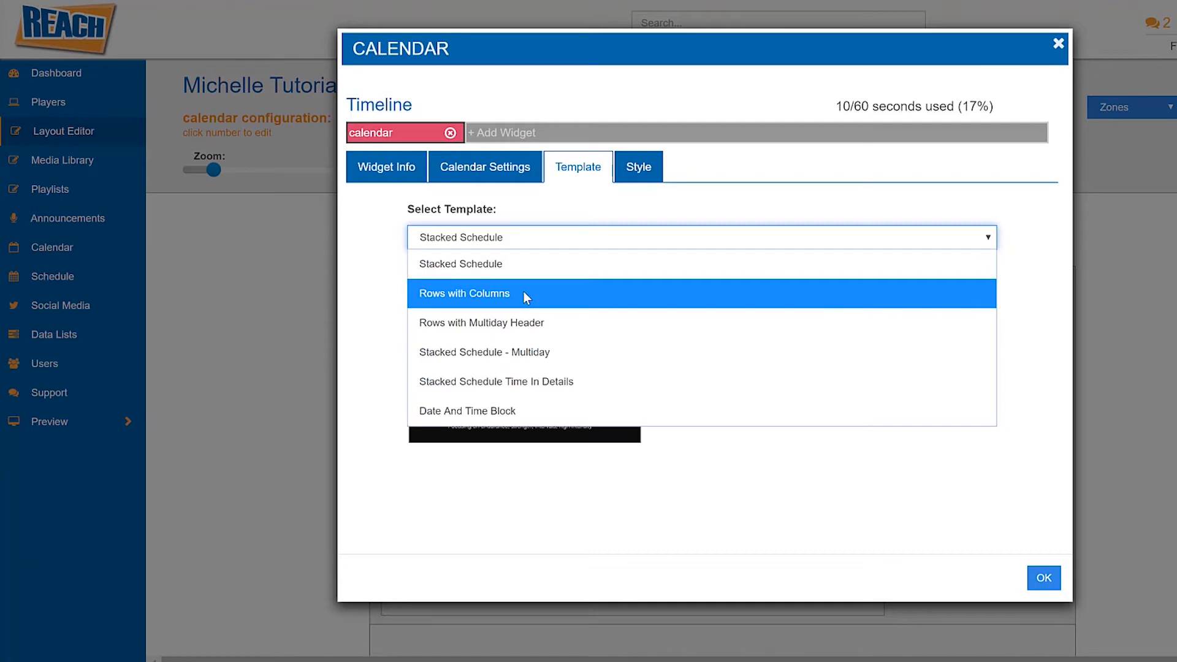
left_click(523, 293)
left_click(568, 239)
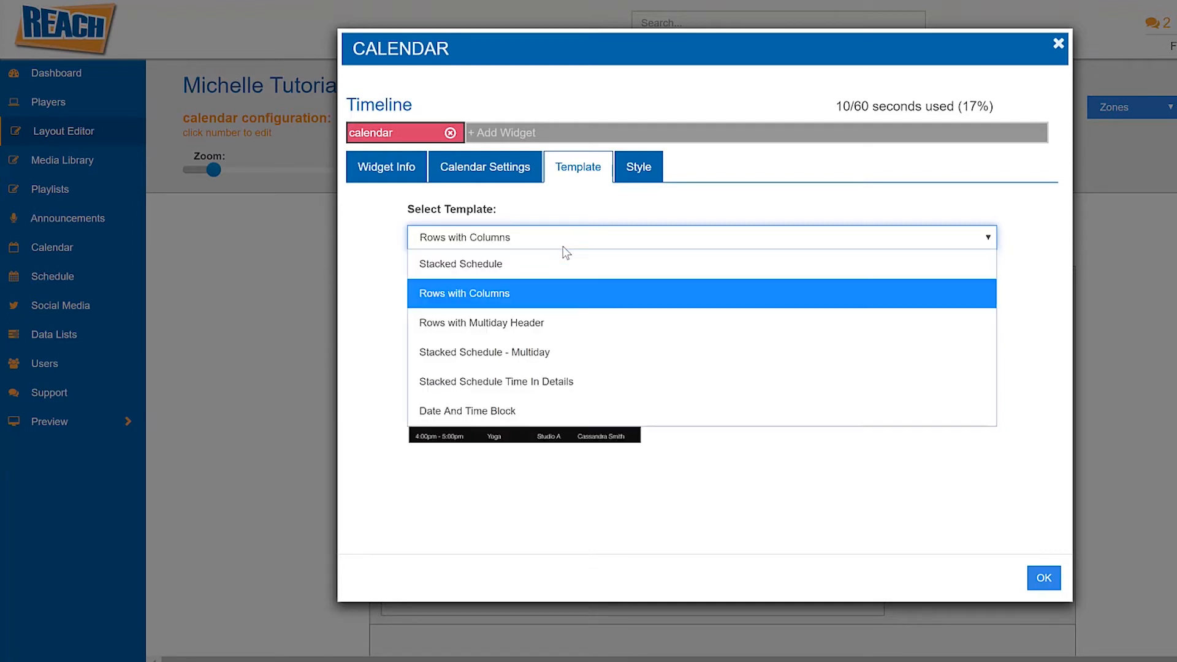
left_click(560, 320)
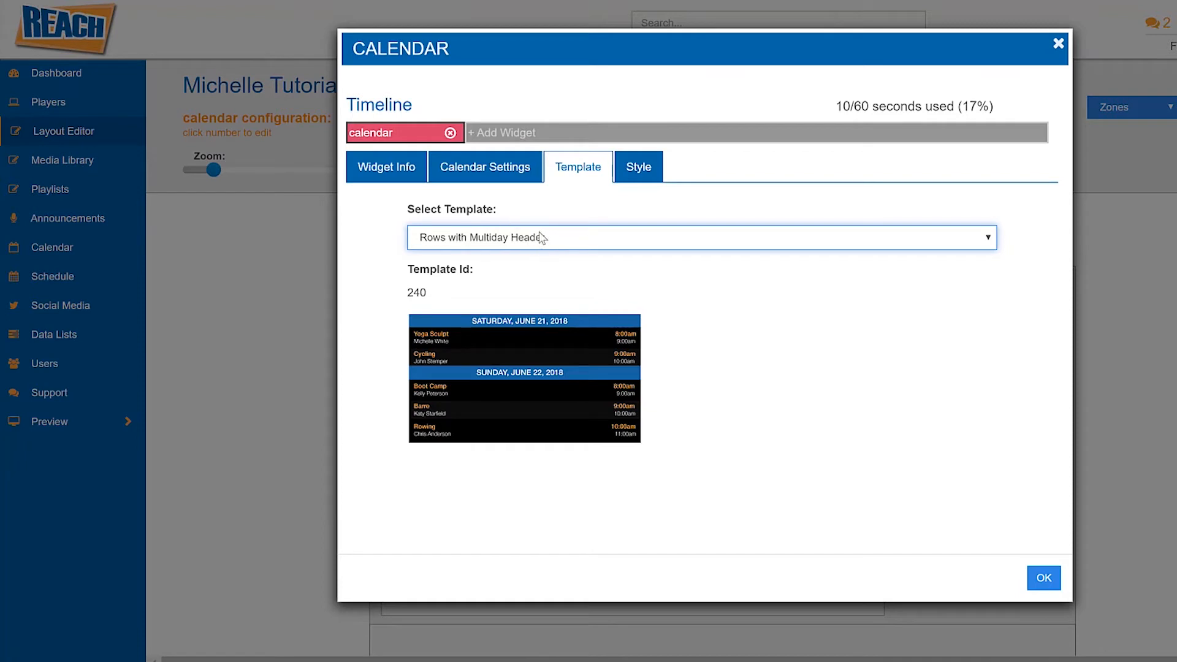
Choose the Stacked Schedule - Multiday template and set the calendar widget's display type to Multi Day with 5 days.
left_click(543, 237)
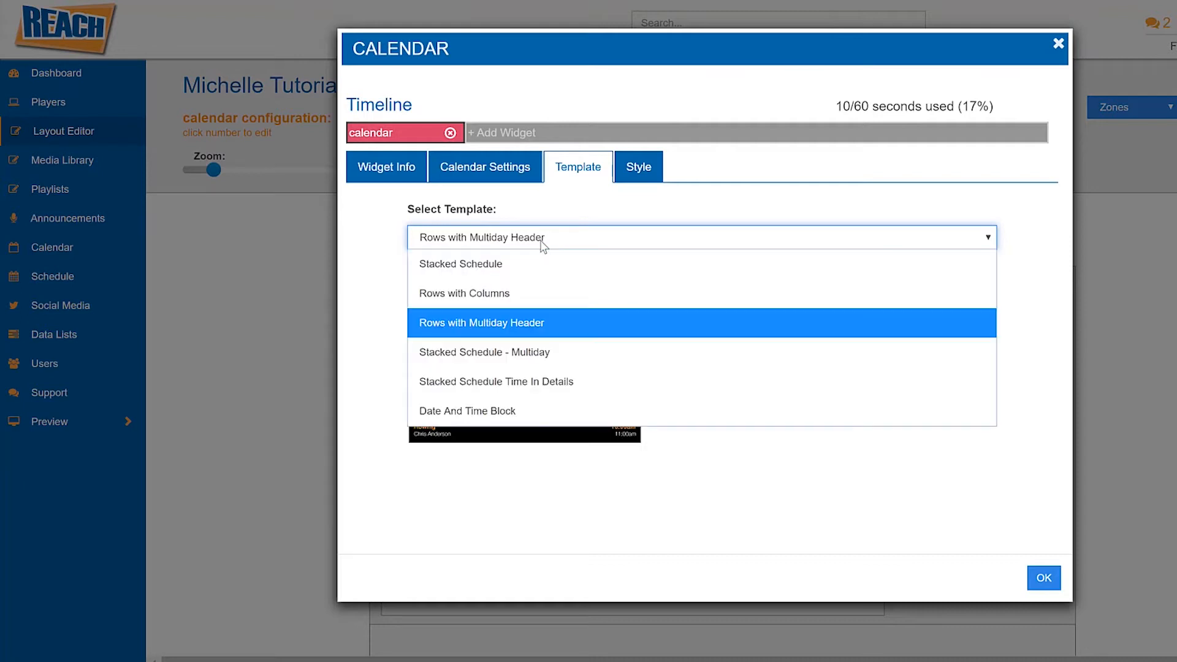
left_click(537, 353)
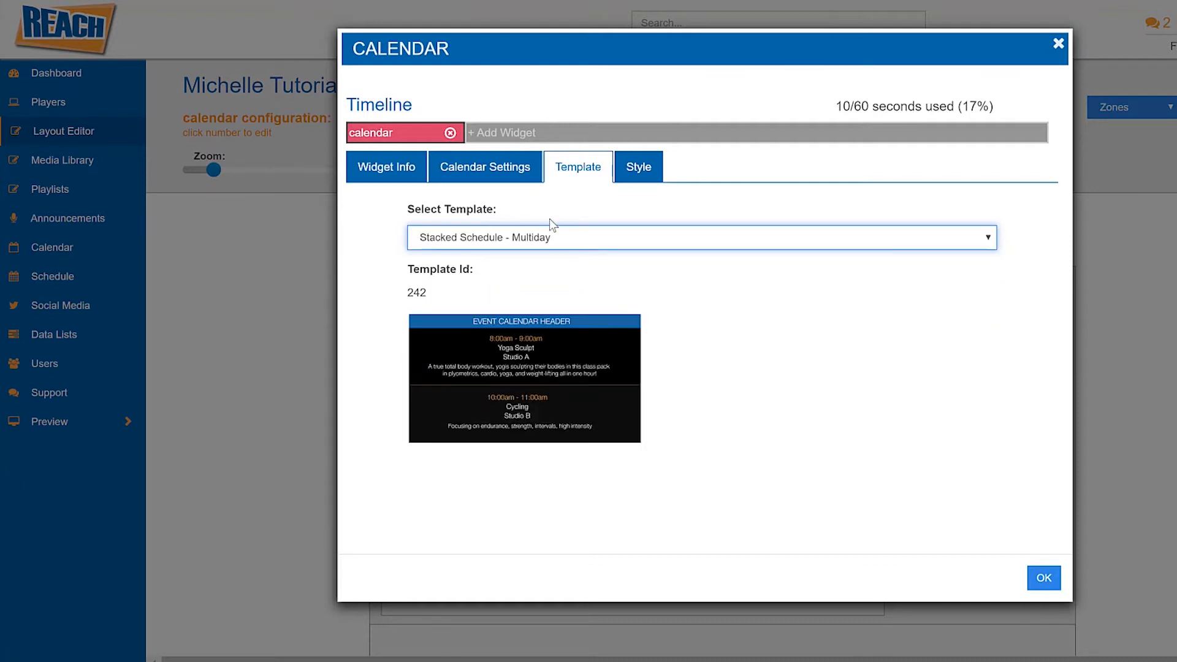
left_click(509, 174)
left_click(515, 414)
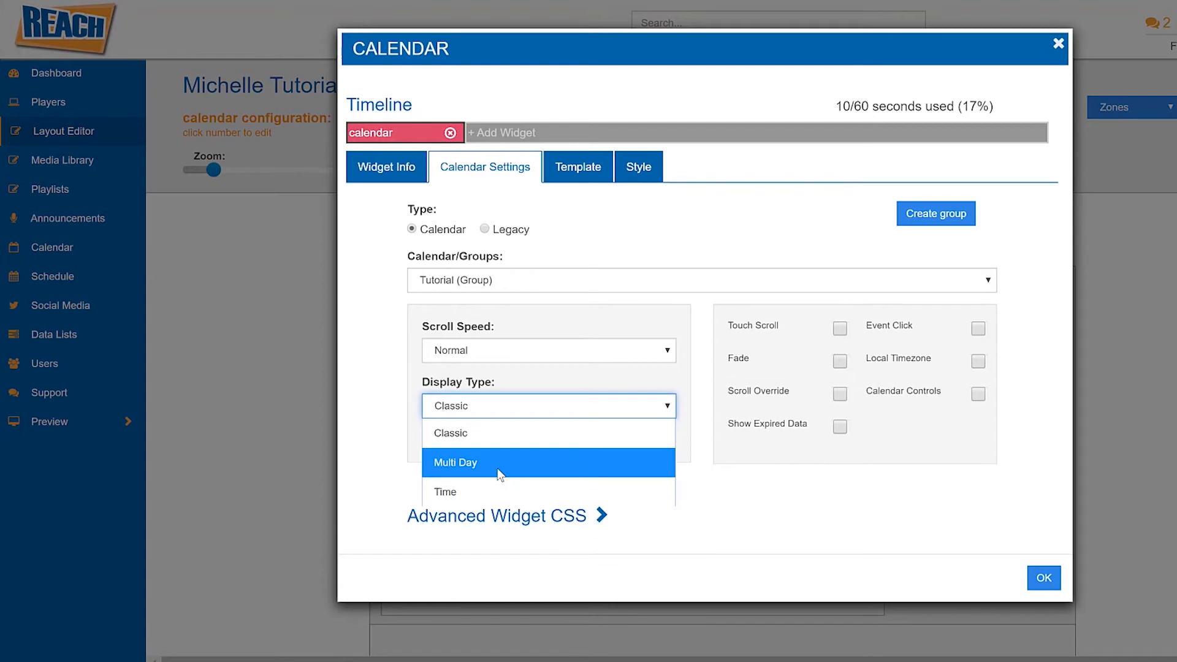
left_click(494, 460)
type("5")
left_click(576, 165)
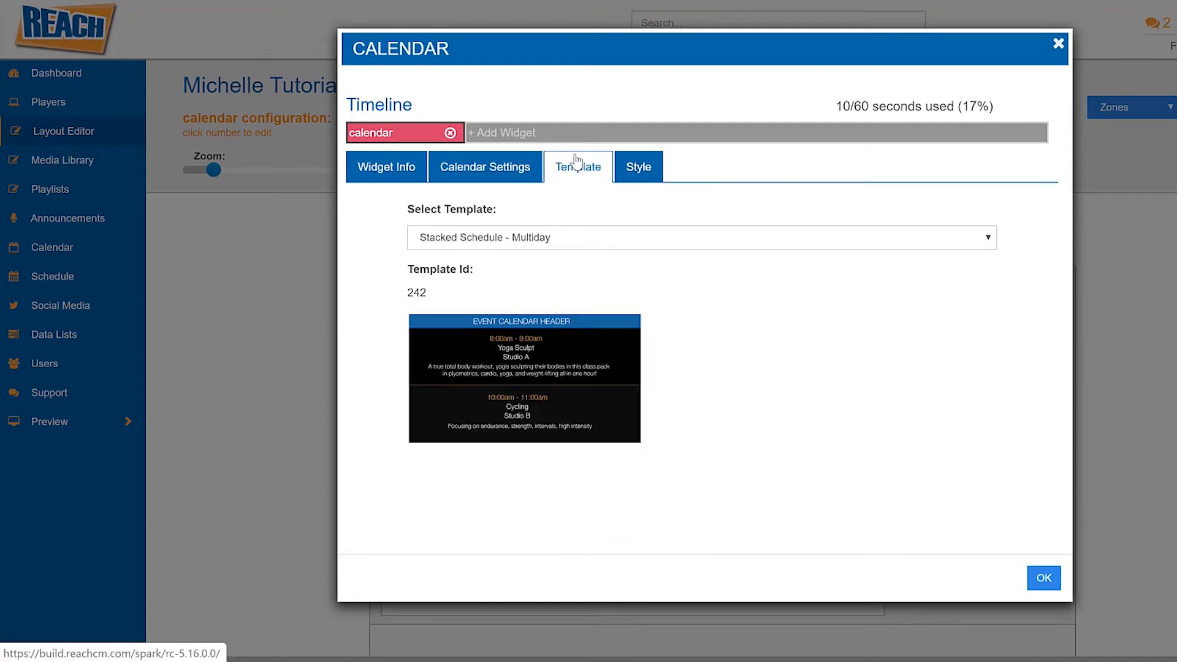
Examine the calendar widget's style settings for the Headers, Events, Times, Information and Location elements.
left_click(639, 166)
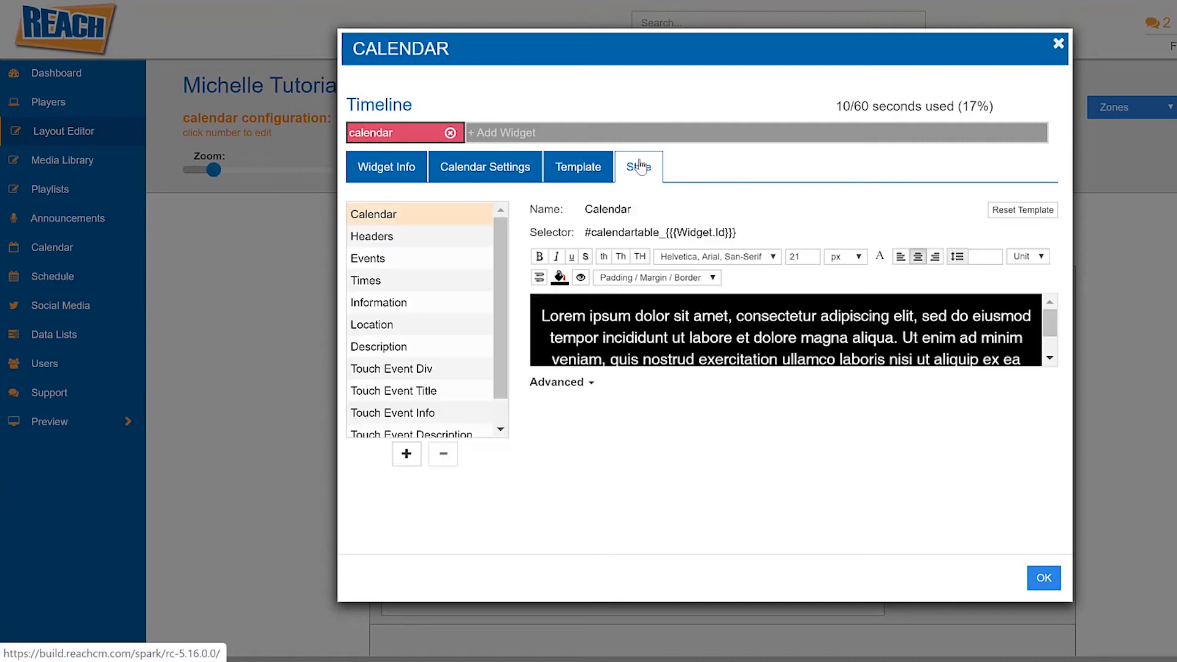
left_click(424, 233)
left_click(413, 267)
left_click(402, 285)
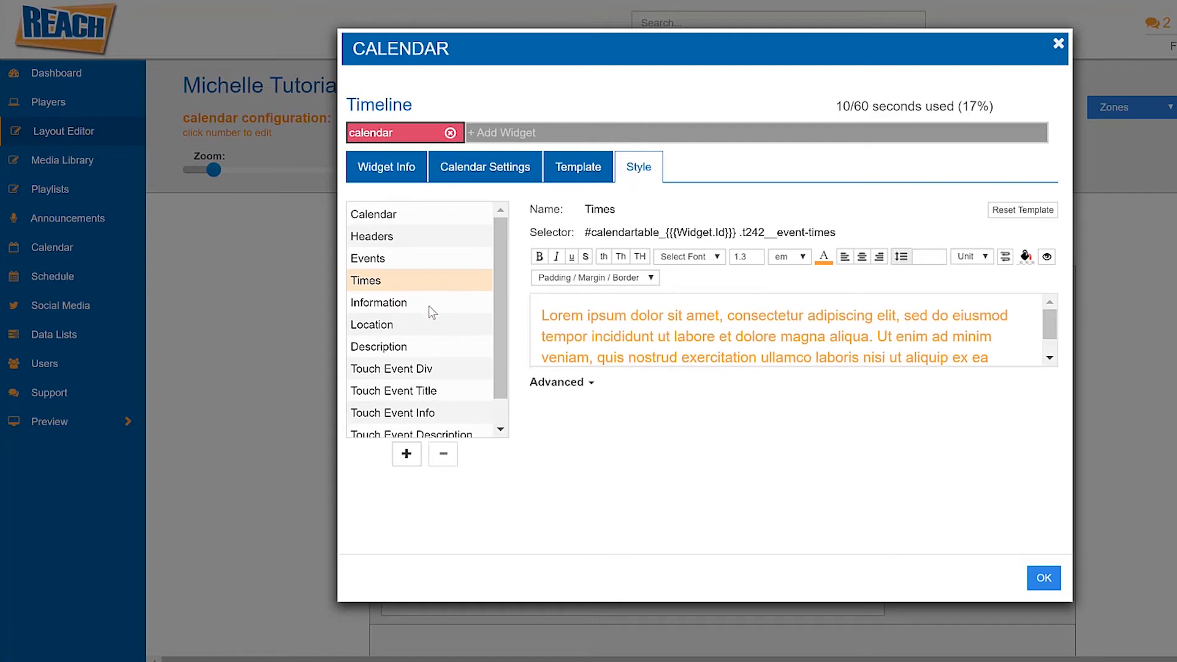
left_click(428, 306)
left_click(410, 327)
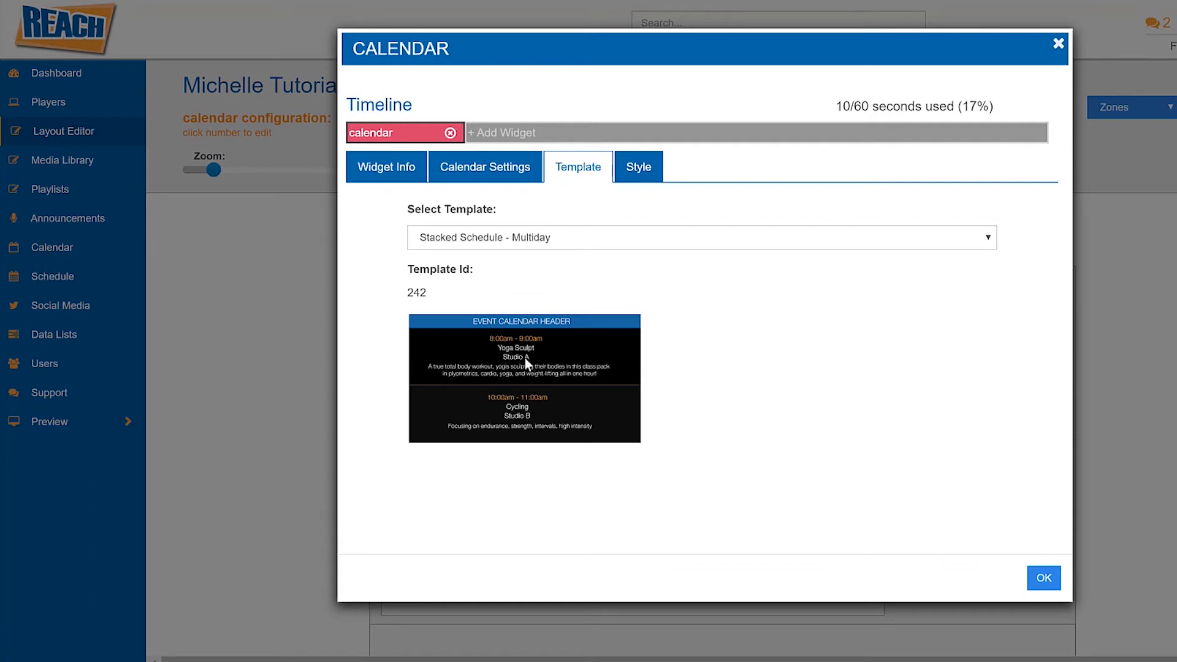
Review the Events, Headers and Calendar styles against the template preview and look through the remaining style elements.
left_click(655, 184)
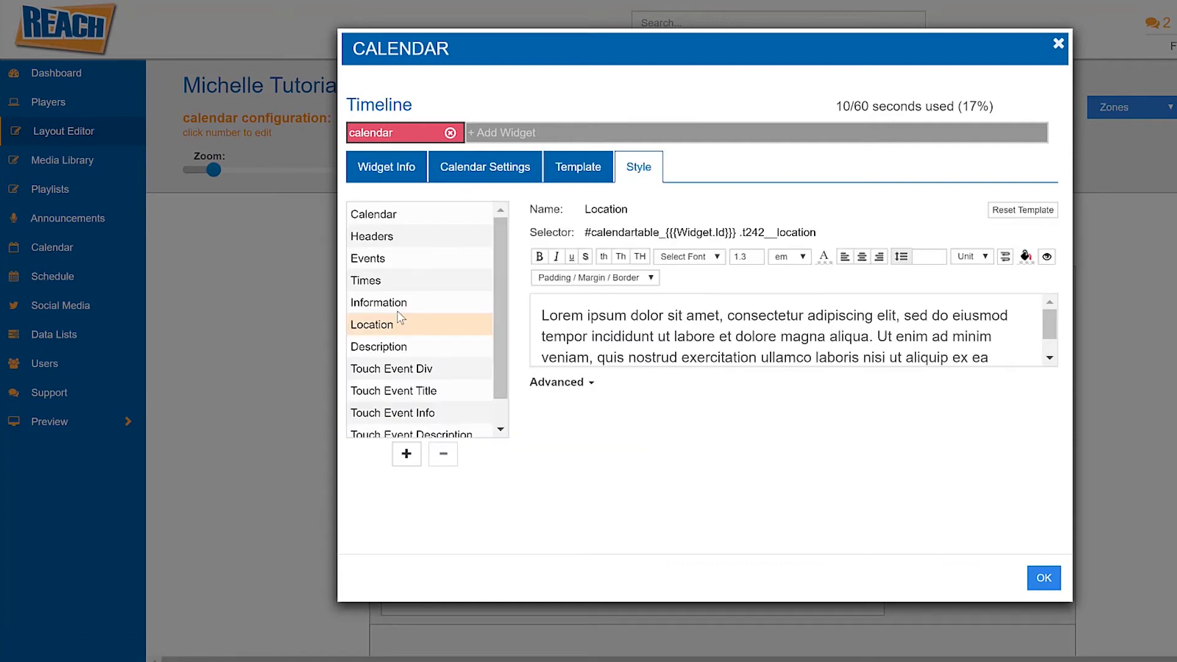
left_click(384, 258)
left_click(381, 237)
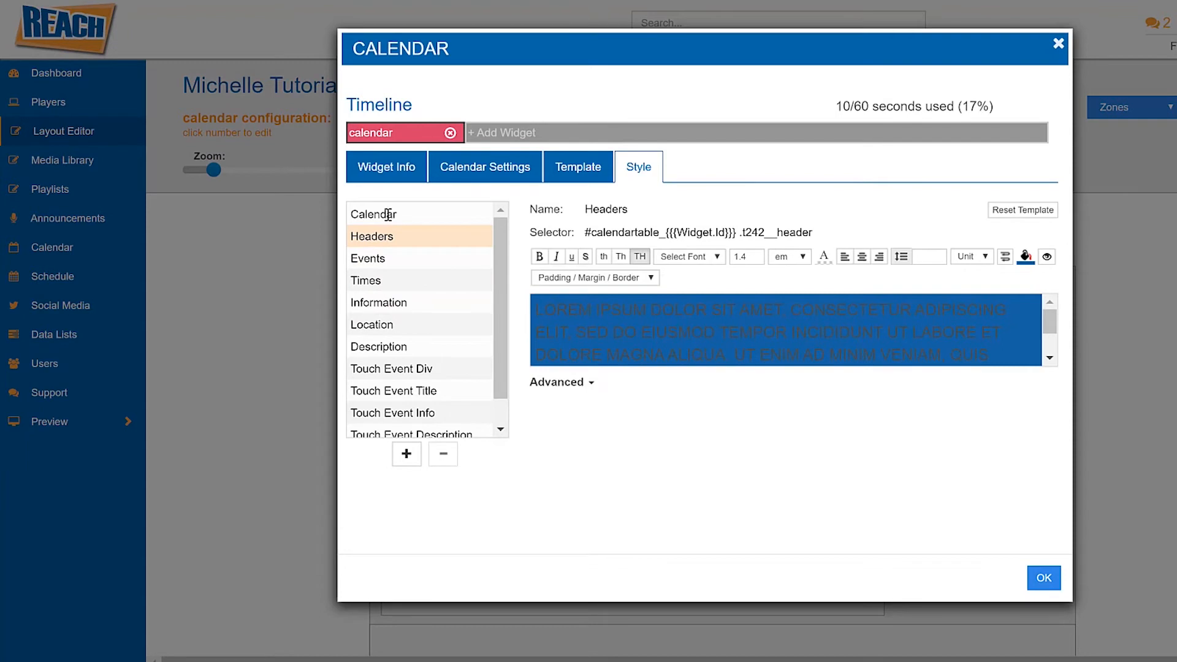
left_click(388, 214)
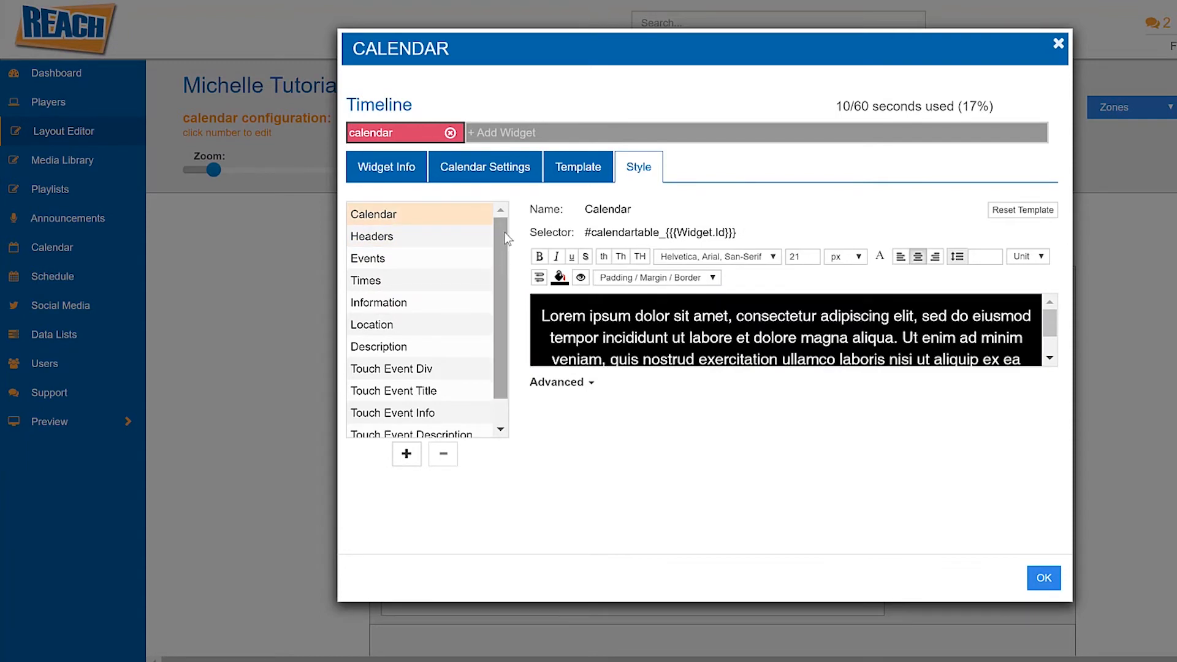
left_click_drag(499, 260, 505, 282)
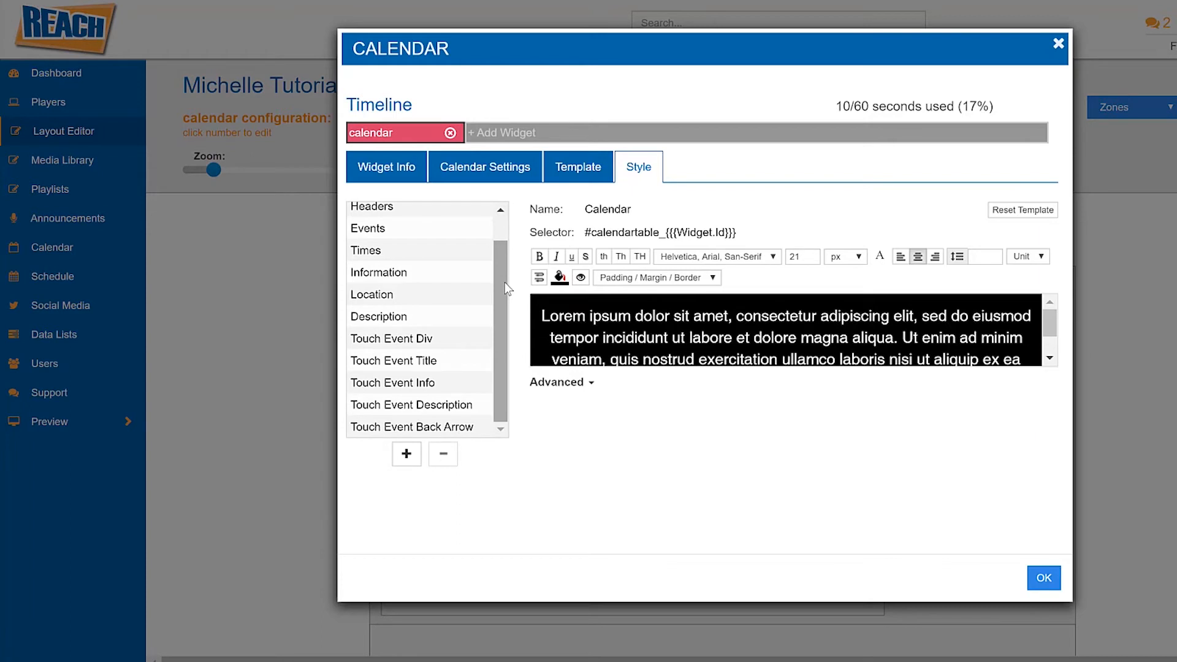
scroll(427, 365, "up", 1)
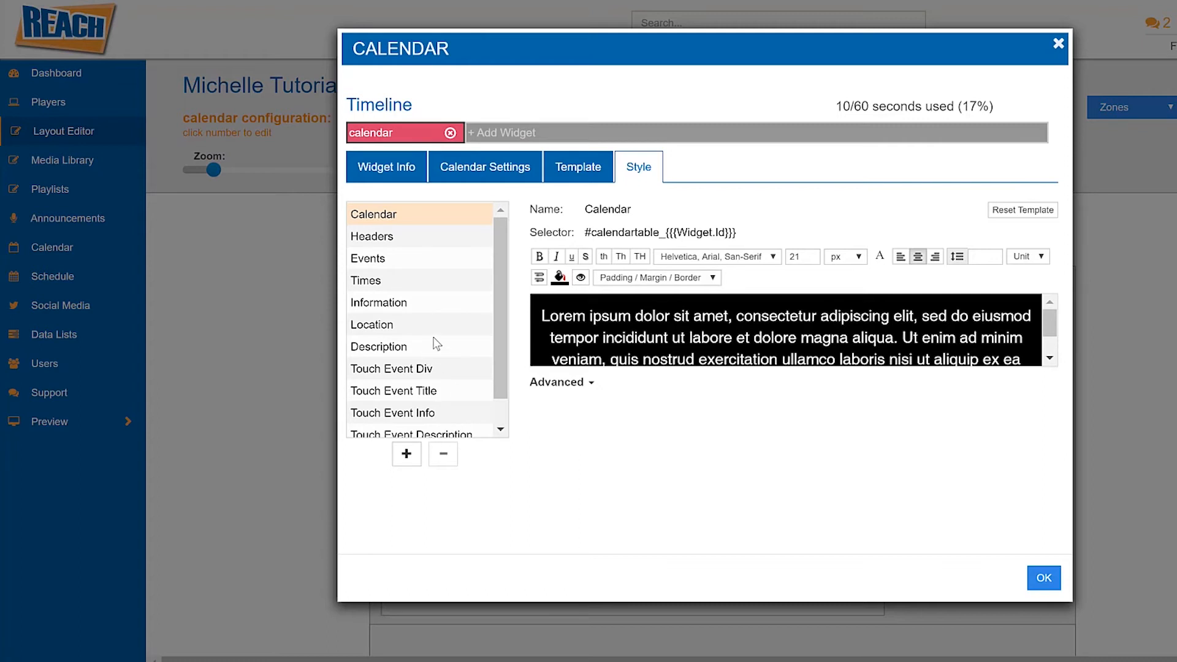
Set the text color of the calendar's Times style to cyan, rgba(0,236,255,1).
left_click(385, 258)
left_click(386, 236)
left_click(385, 281)
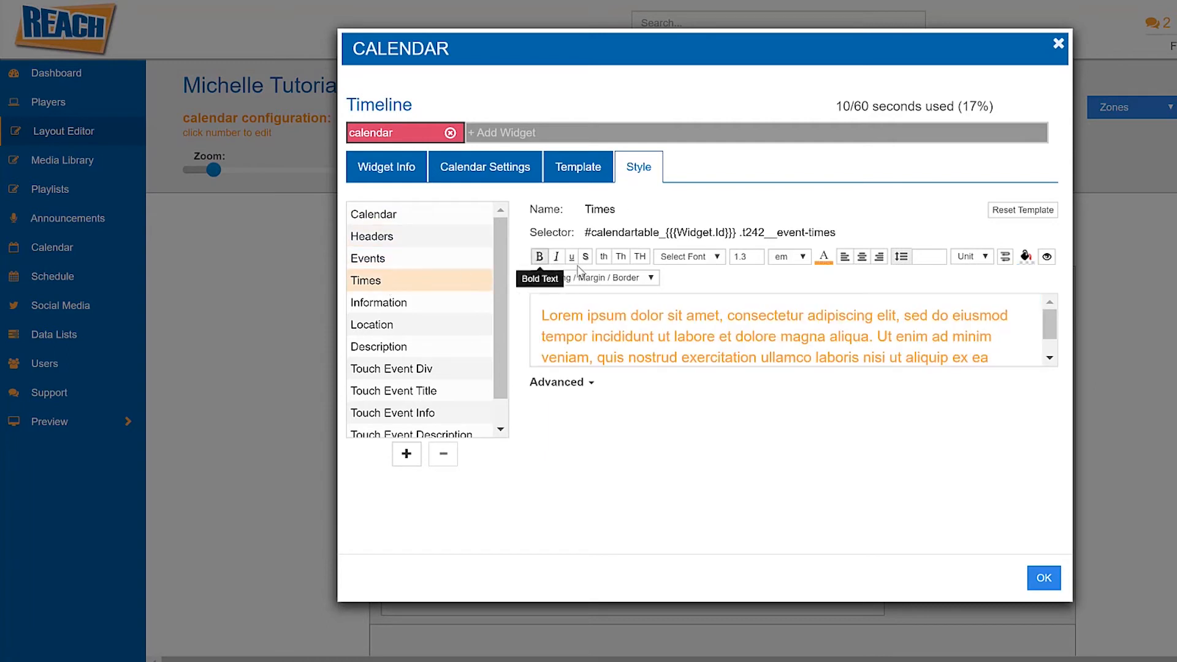
left_click(824, 265)
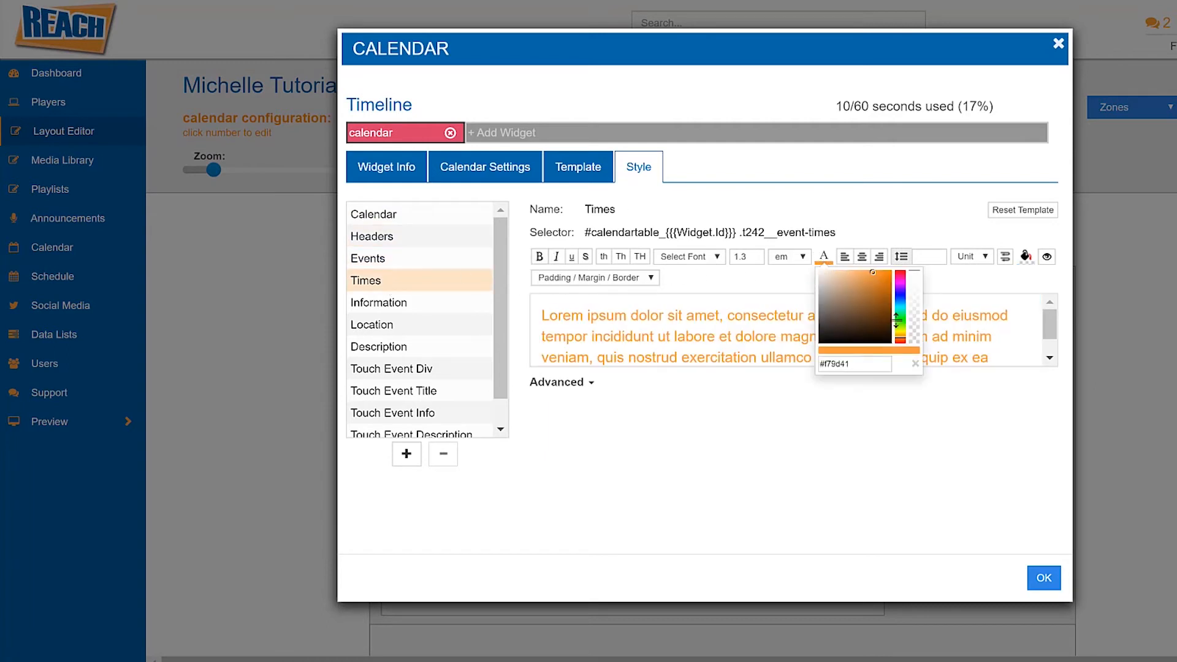
left_click(901, 306)
left_click_drag(878, 285, 897, 276)
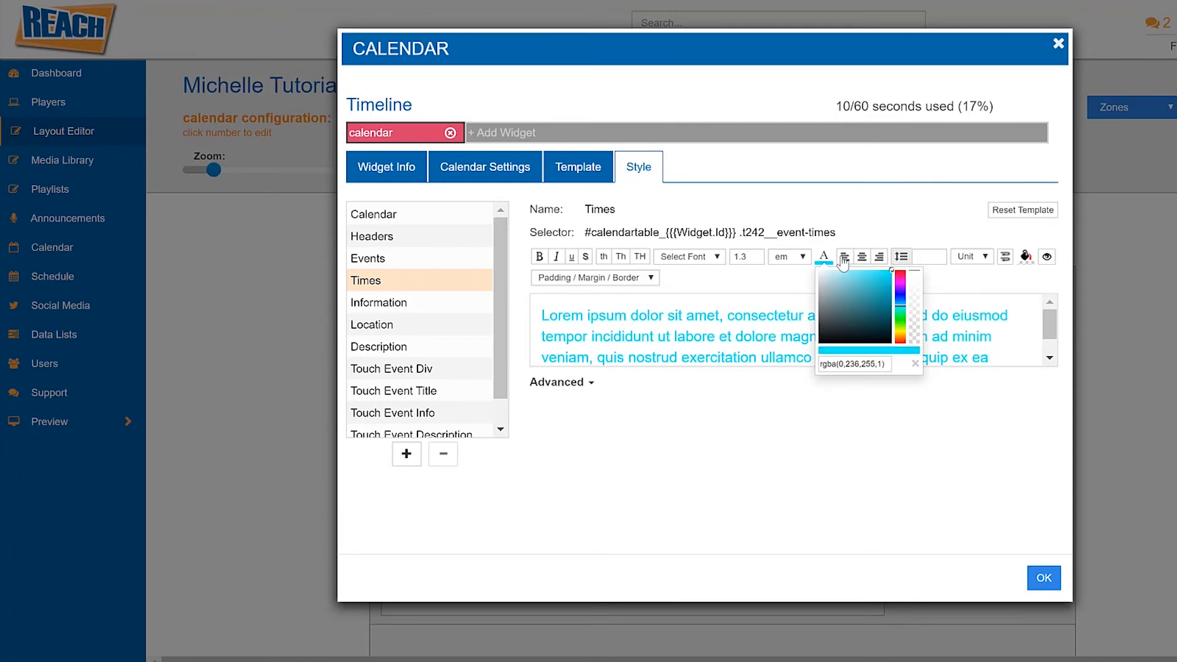
Set the background color of the calendar's Headers style to pink, rgba(255,39,204,1), and confirm the widget configuration.
left_click(389, 263)
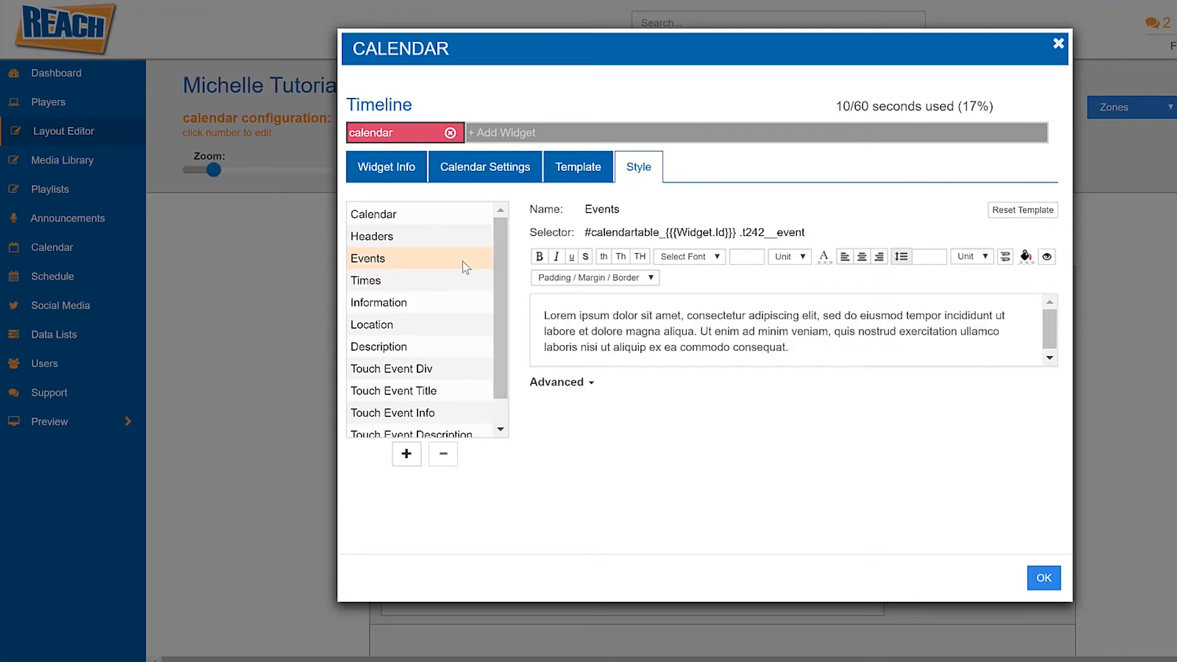
left_click(406, 231)
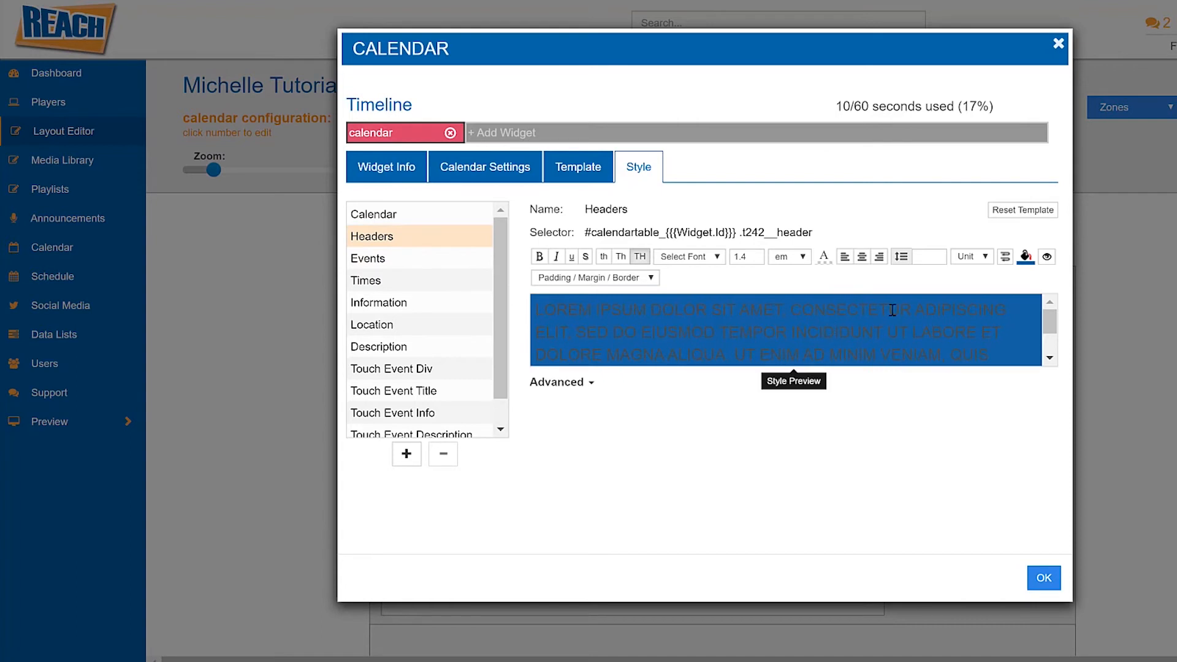
left_click(1026, 257)
mouse_move(1102, 305)
left_mouse_down()
mouse_move(1101, 276)
mouse_move(1082, 269)
left_mouse_up()
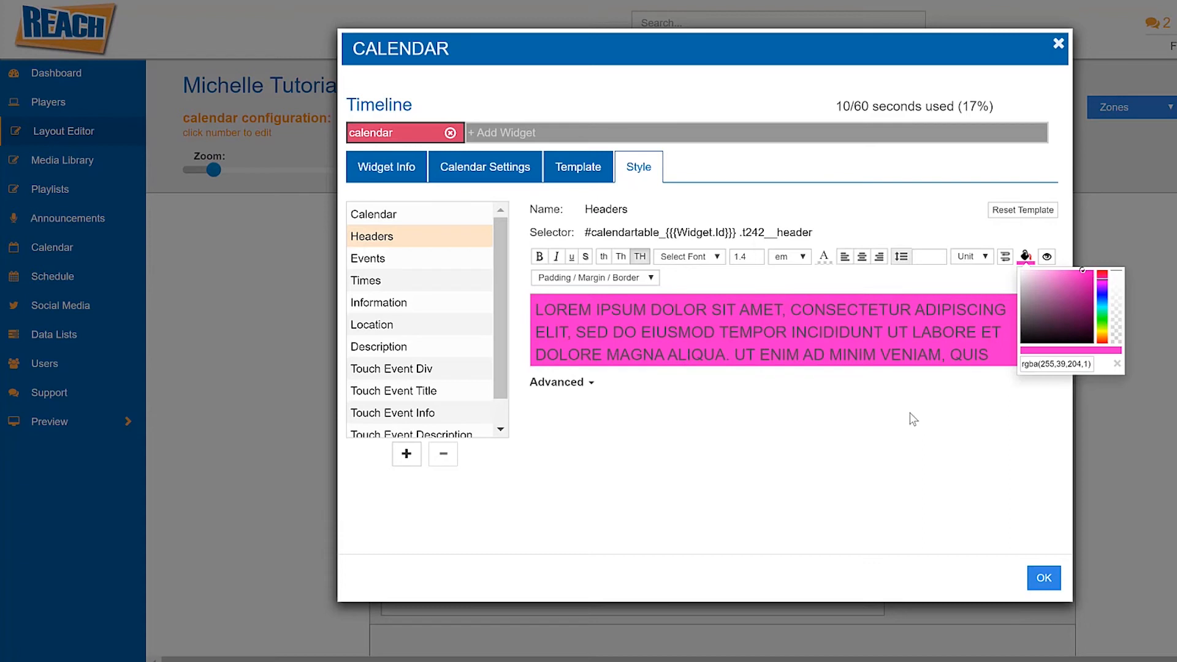
left_click(1044, 577)
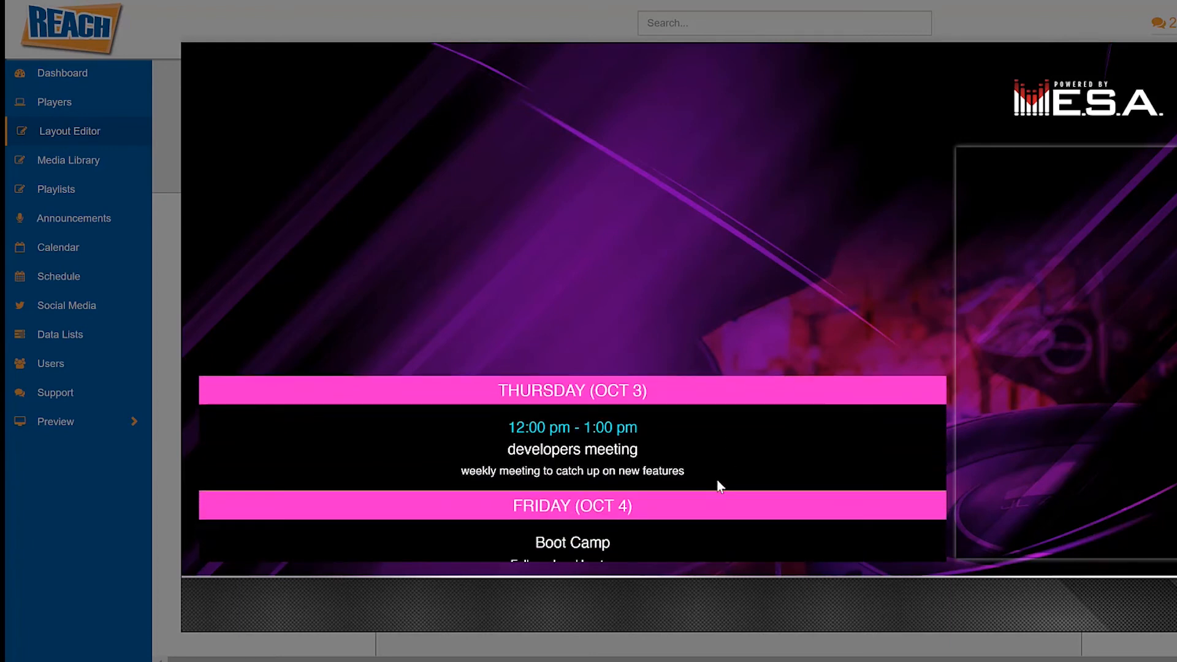
Check the styled calendar in the layout preview and inspect the page element at the Friday (Oct 4) header.
left_click_drag(529, 401, 638, 396)
left_click(683, 411)
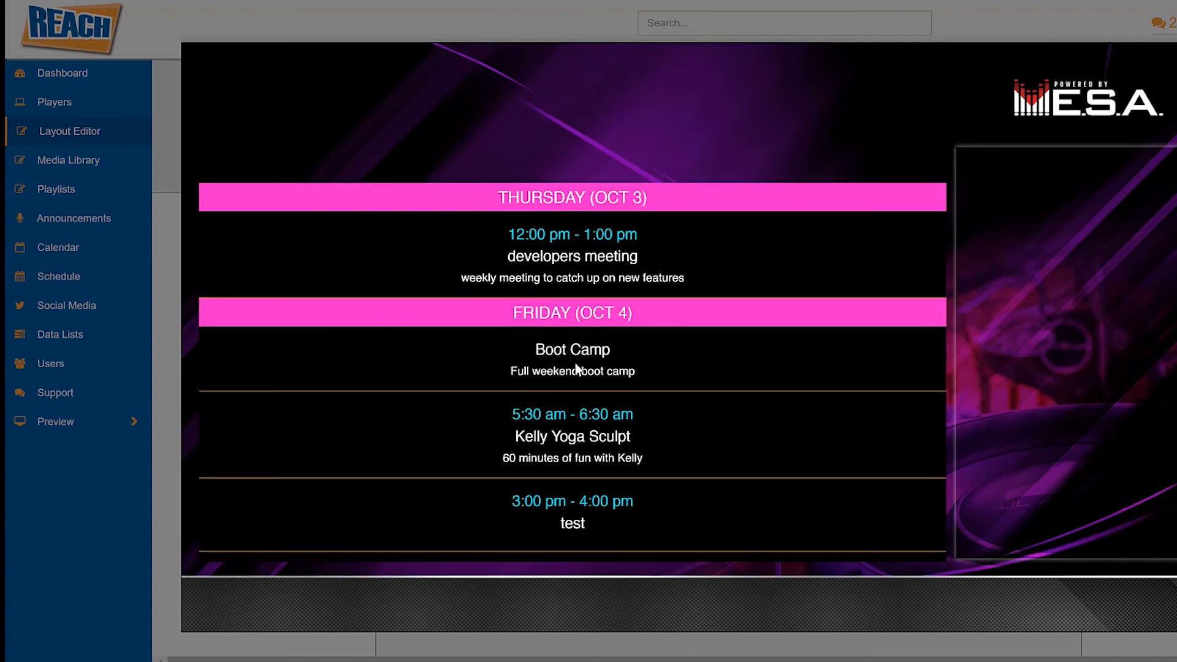
left_click_drag(618, 289, 521, 285)
right_click(520, 285)
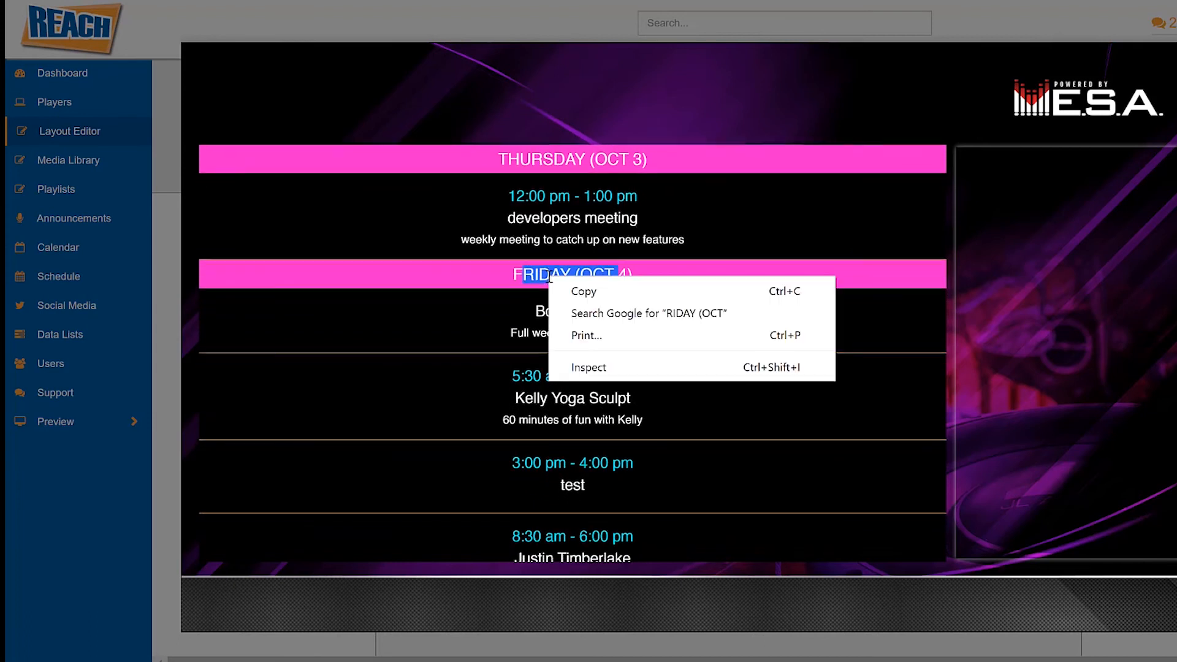
left_click(586, 369)
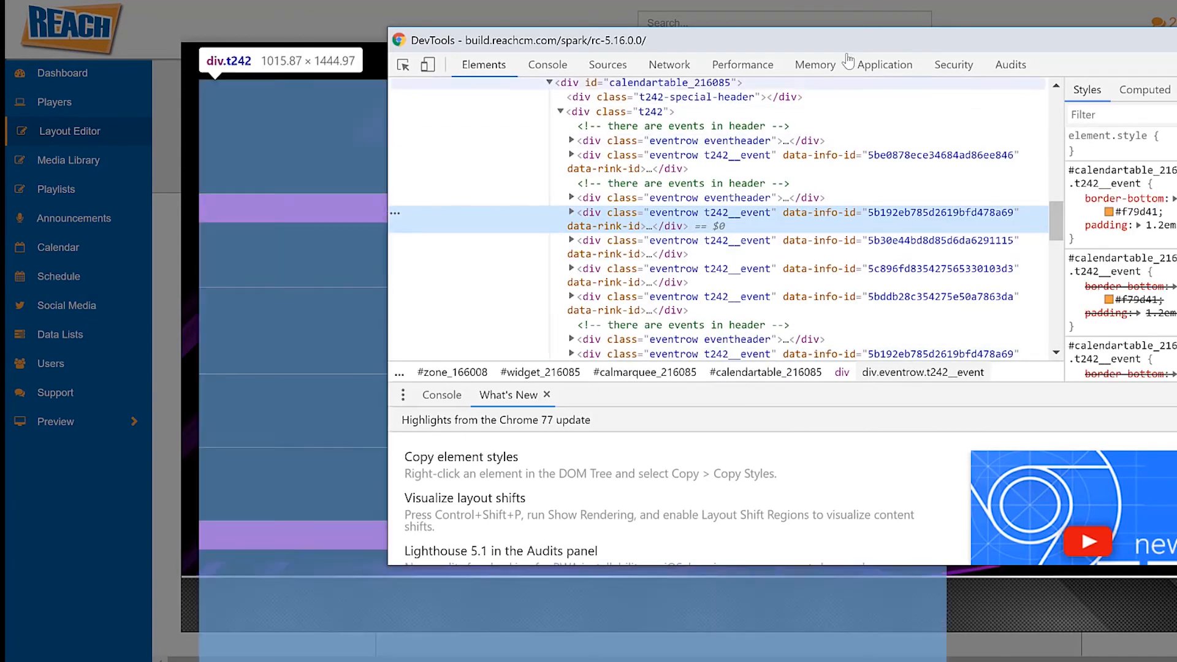
Examine the class names of the Boot Camp event row and the Friday header in DevTools, and close it.
left_click_drag(848, 56, 1036, 59)
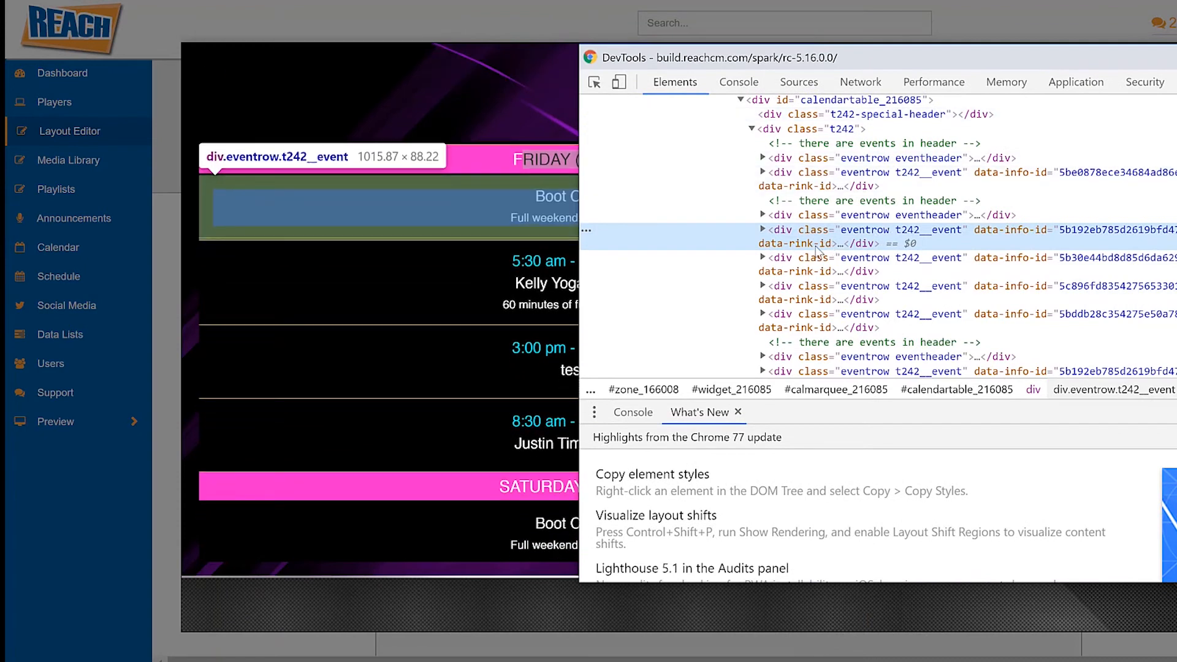
key("Right")
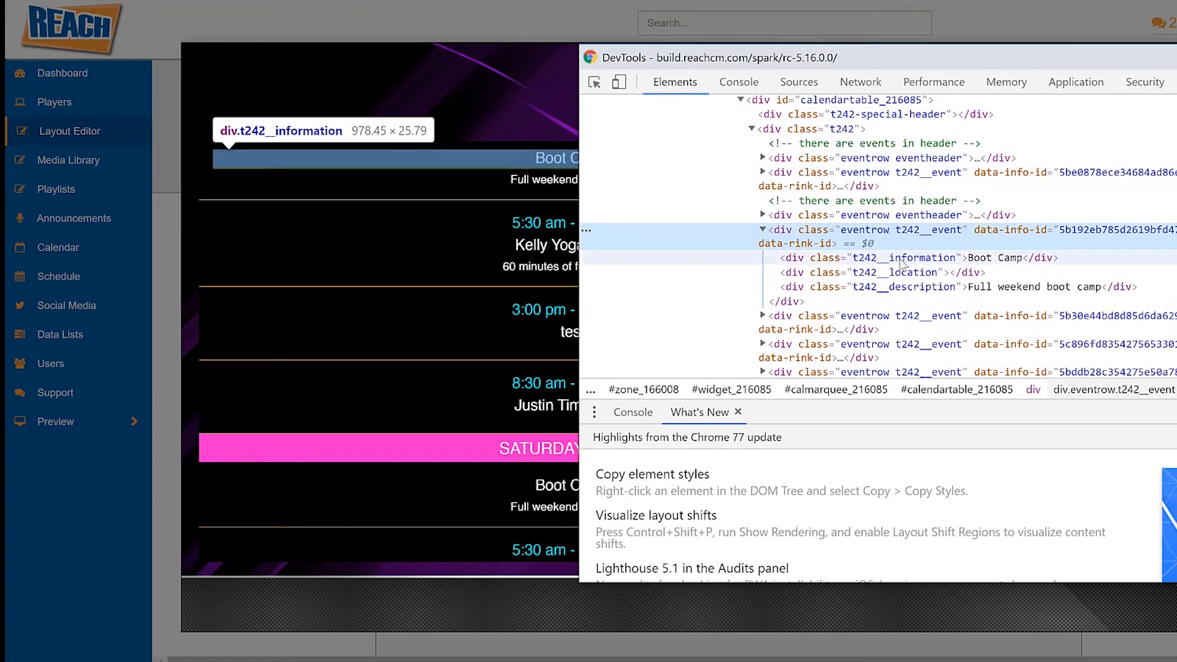
key("Down")
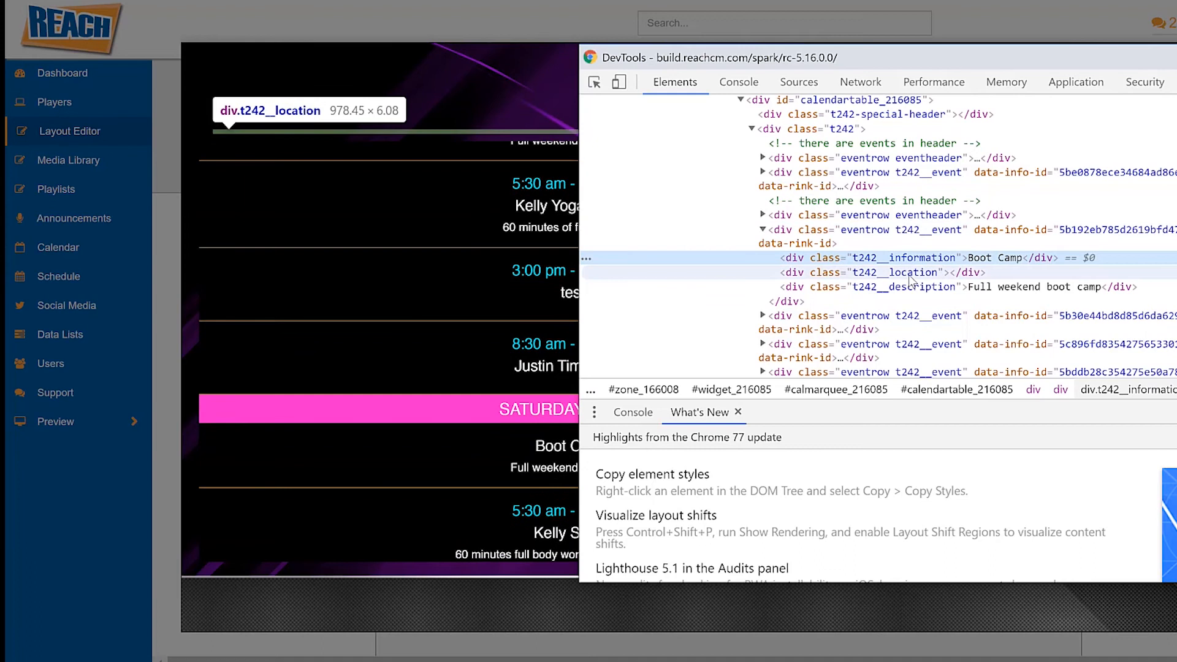
left_click(763, 215)
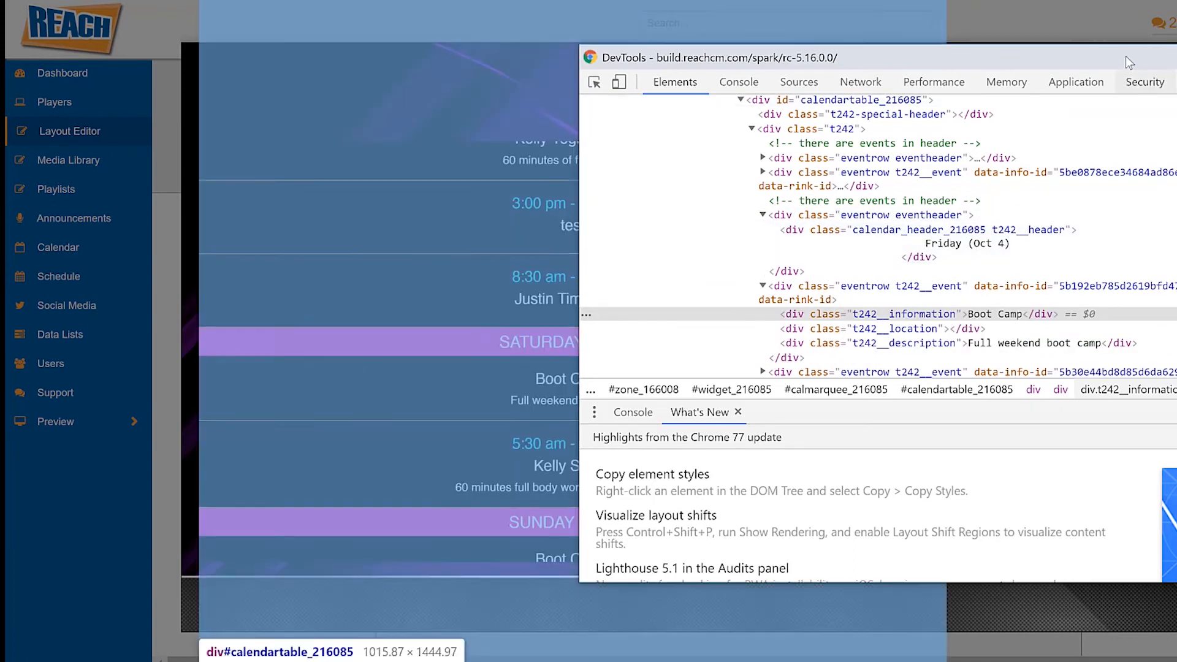
left_click_drag(1127, 57, 986, 72)
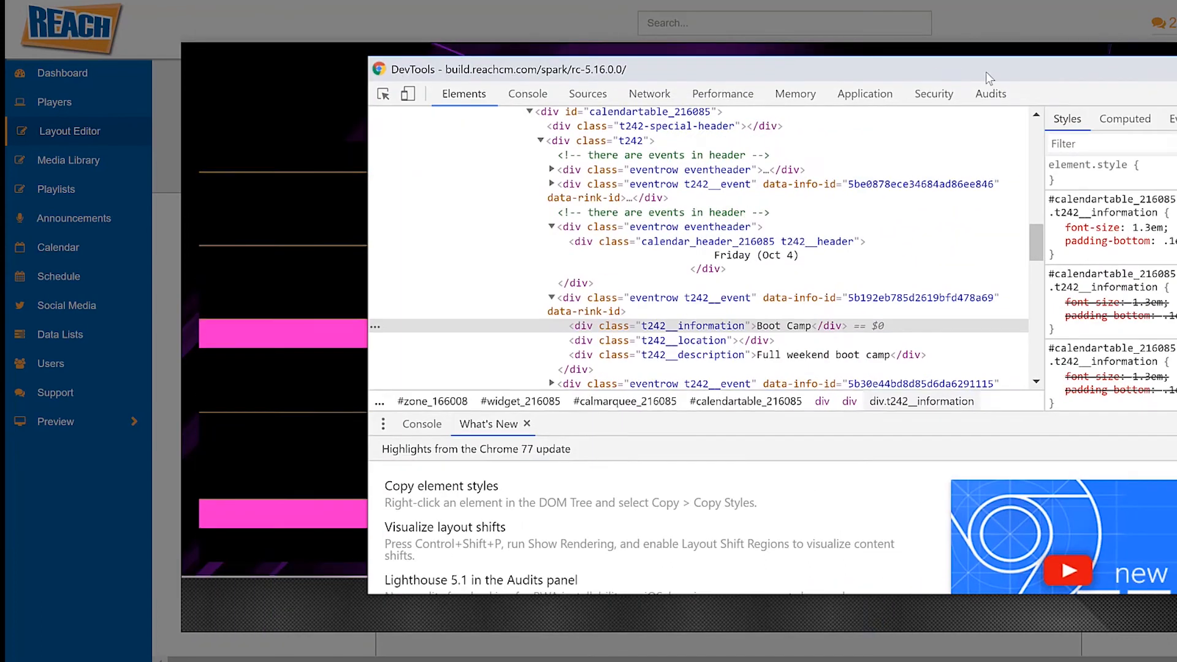
left_click(1175, 71)
left_click_drag(588, 223, 643, 219)
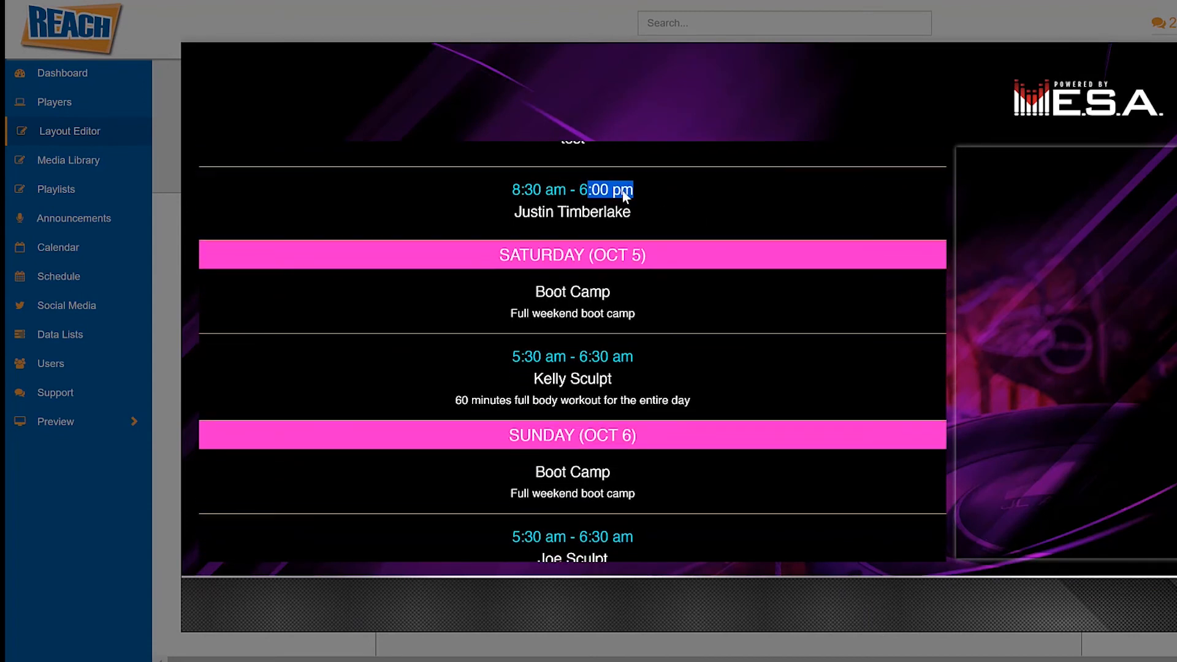
Close the layout preview and reopen the calendar widget's style settings.
left_click(1175, 44)
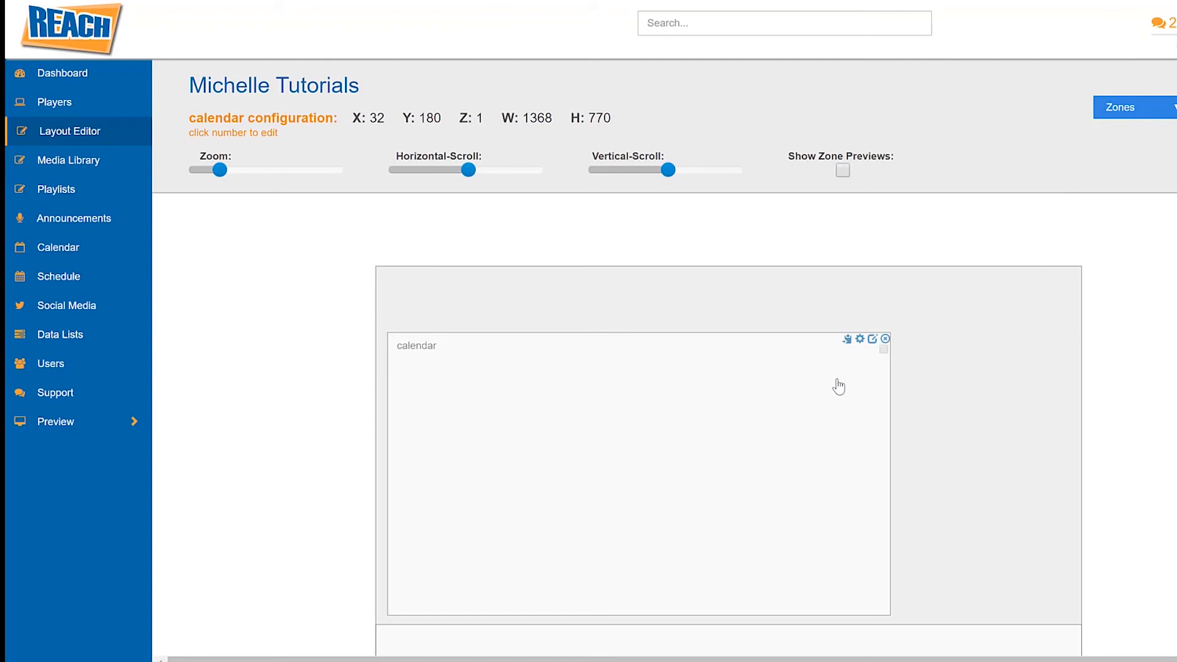
double_click(839, 386)
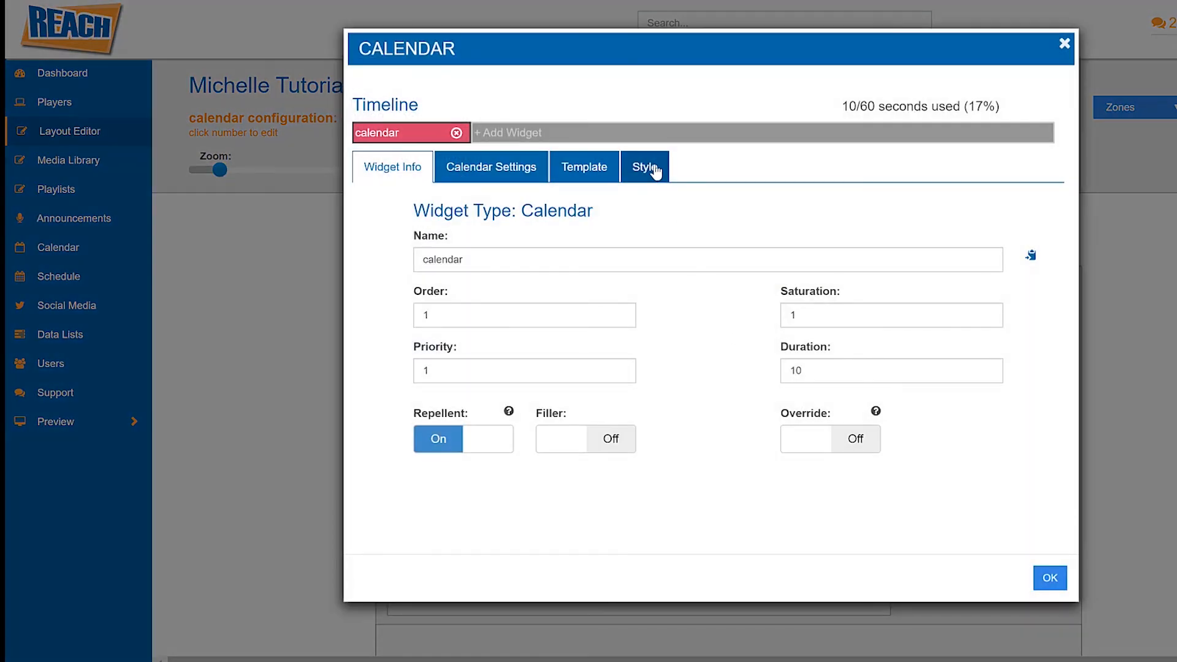
left_click(655, 172)
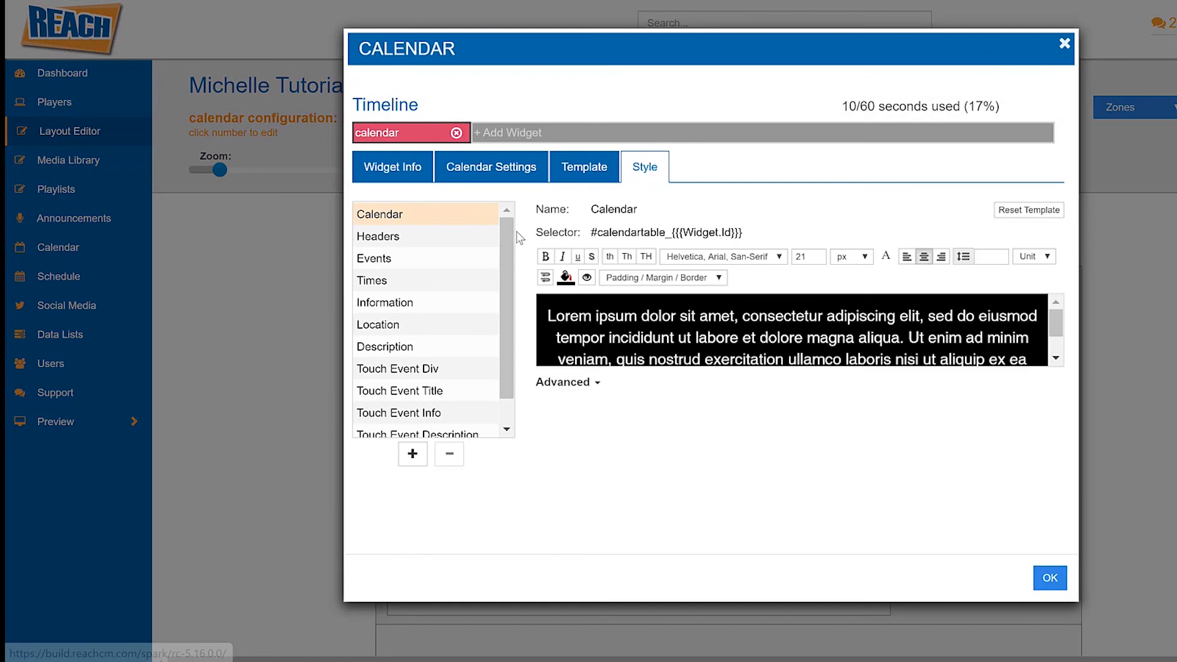
Add a new style block to the calendar, reduce its selector to a period, and name it "end time".
scroll(506, 278, "down", 1)
left_click_drag(644, 242, 589, 246)
key("BackSpace")
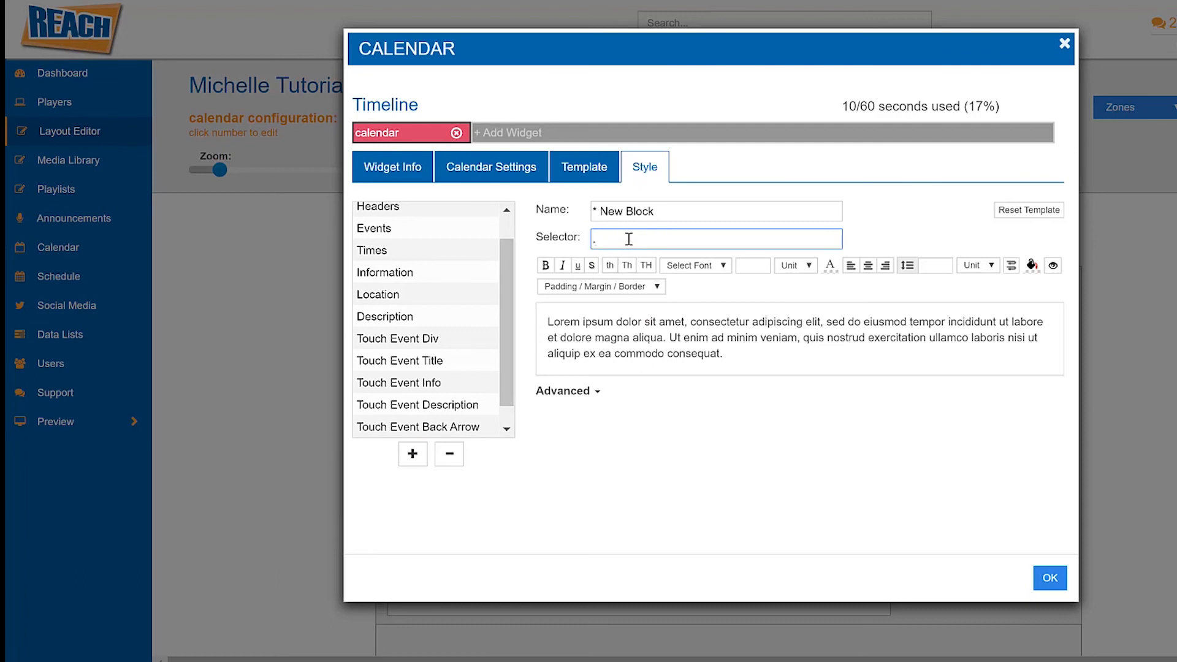
left_click_drag(678, 214, 571, 220)
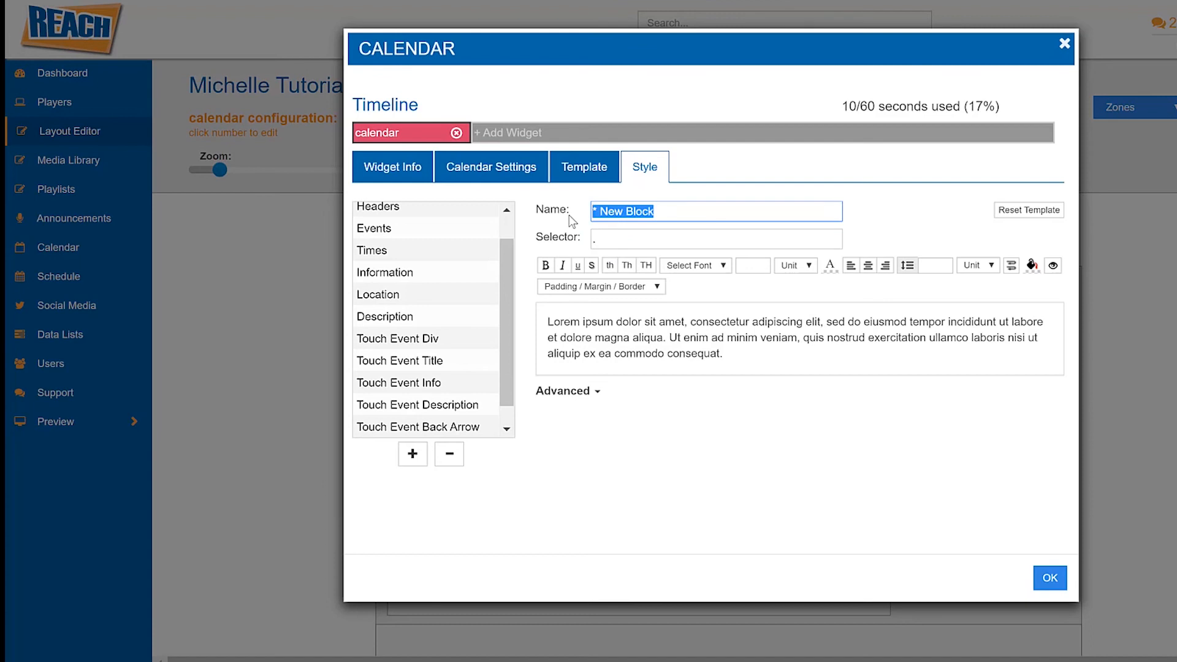
type("end time")
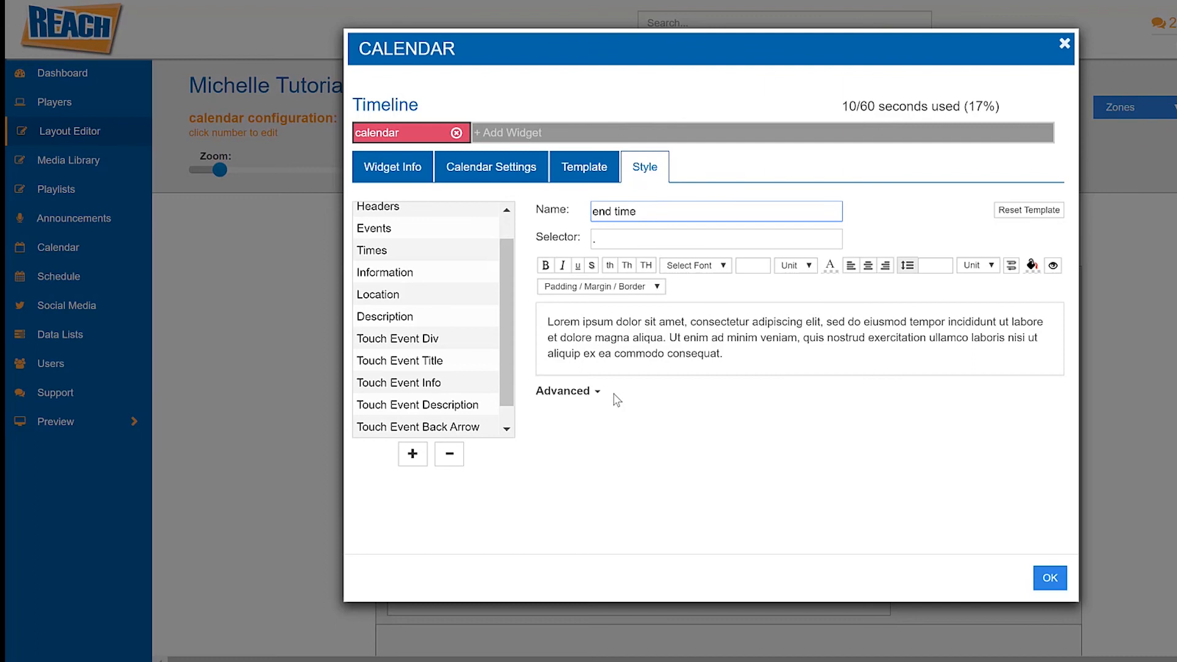
Clear the new style block's name and selector, and open the widget's template settings.
left_click_drag(635, 212, 582, 240)
key("BackSpace")
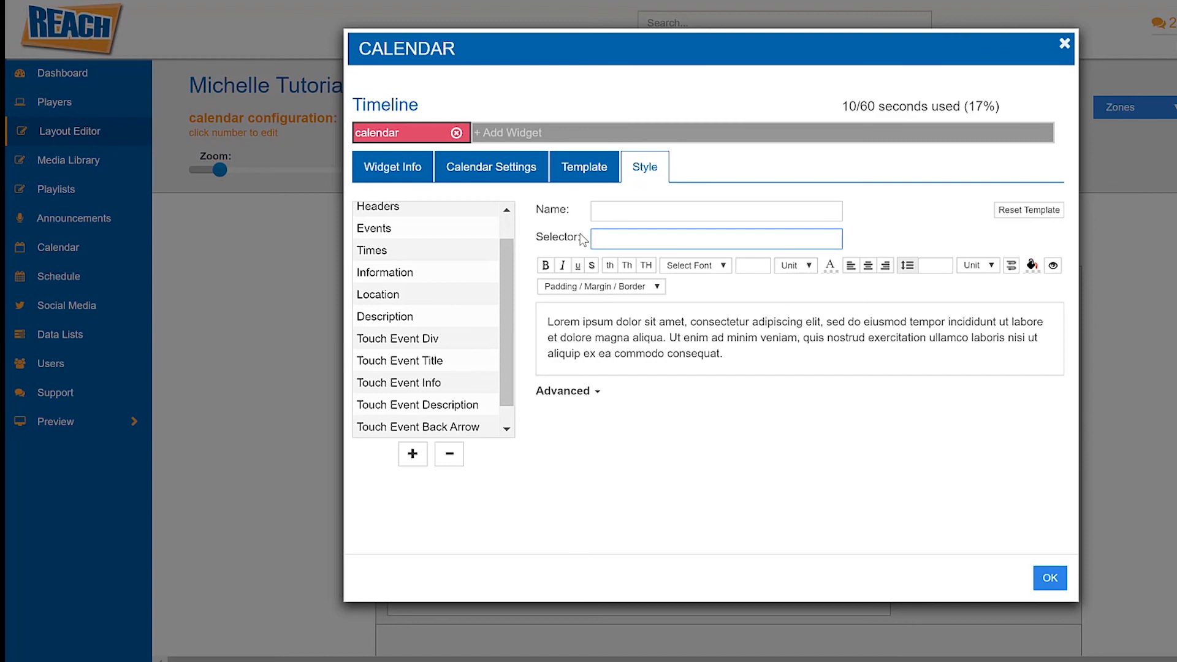
left_click_drag(505, 256, 507, 225)
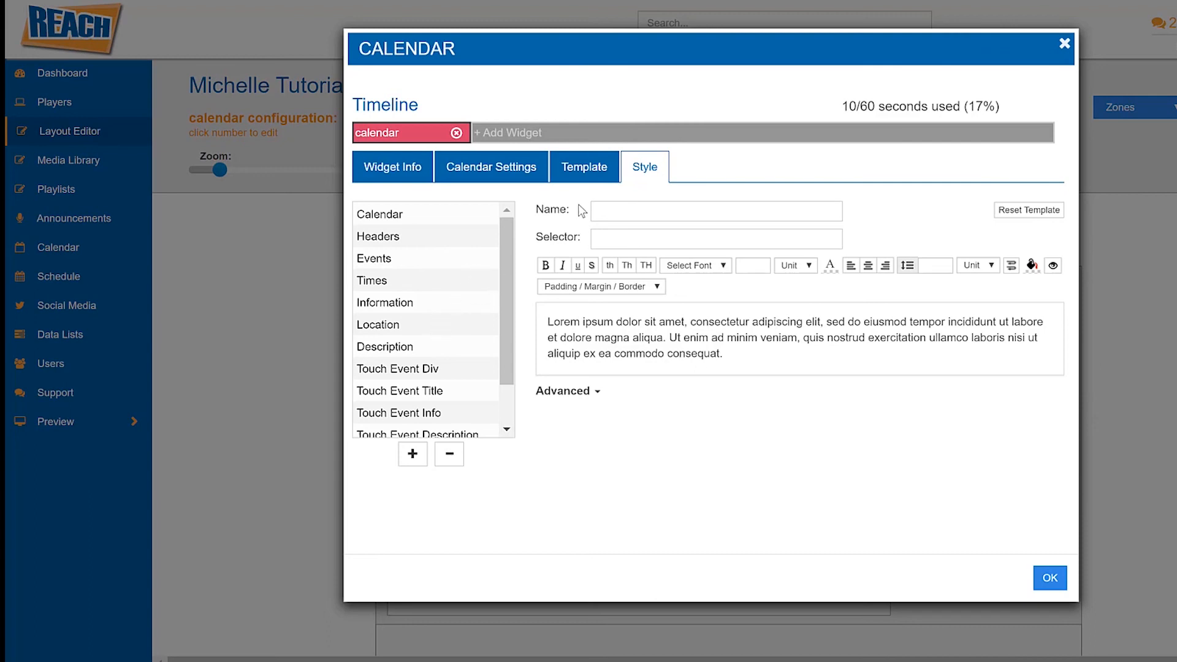
left_click(582, 175)
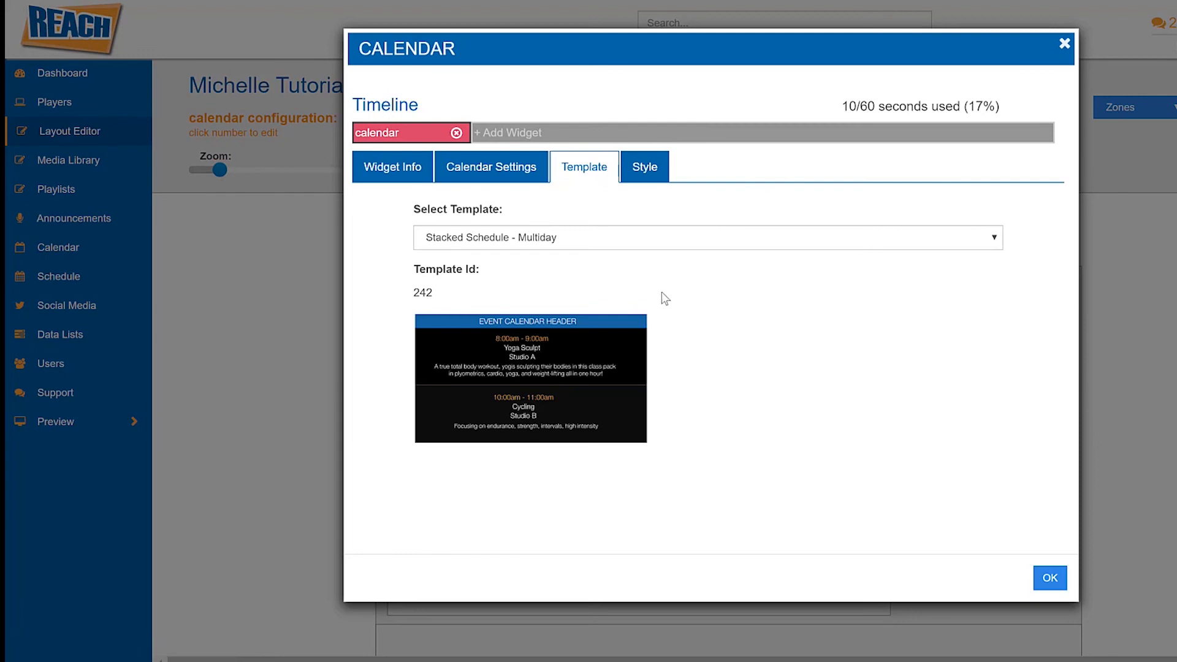